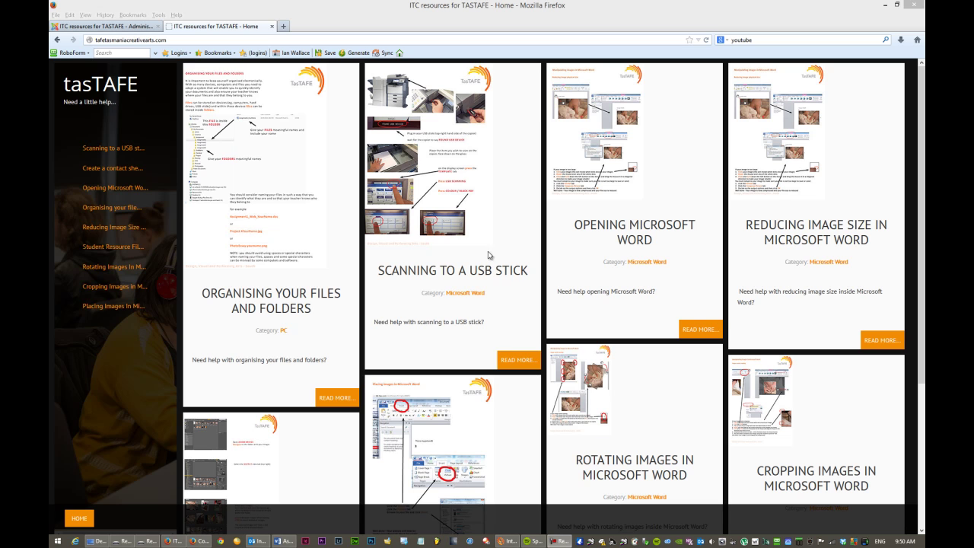
- Open the 'Create a contact sheet' tutorial article on the tasTAFE help site
click(184, 40)
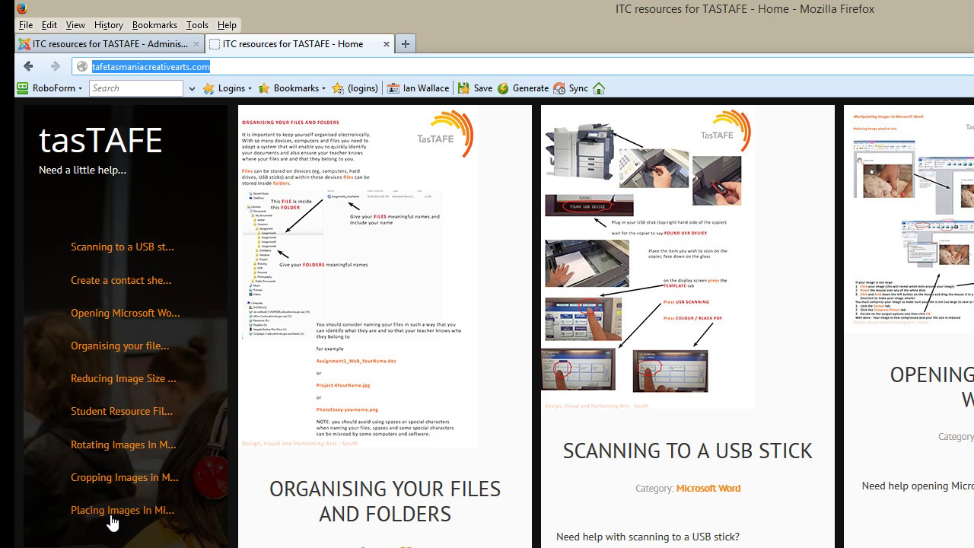
click(116, 282)
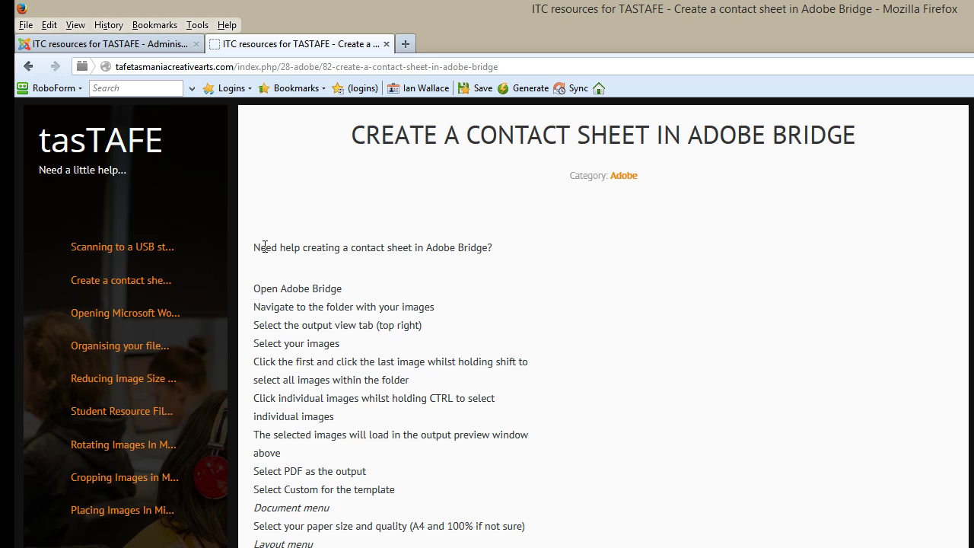
- Highlight and read the tutorial's step-by-step instructions
drag(258, 246, 406, 360)
click(396, 398)
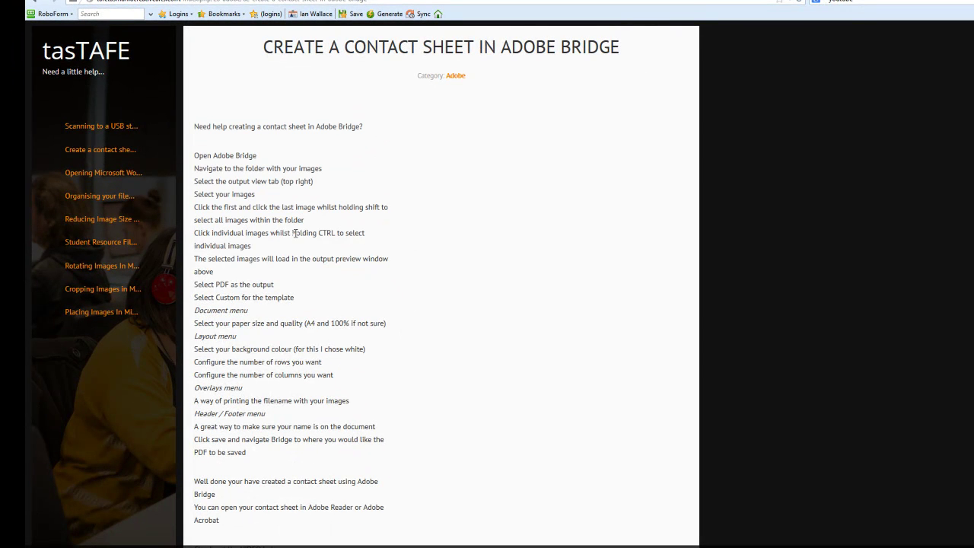
scroll(294, 233, down, 4)
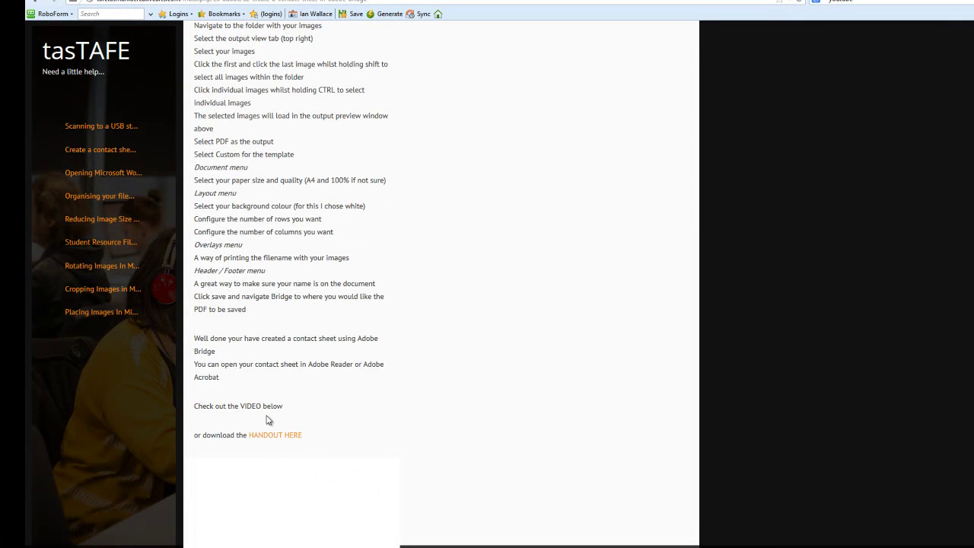
- Open the contact sheet handout PDF, scroll through its pages, then close it
click(283, 437)
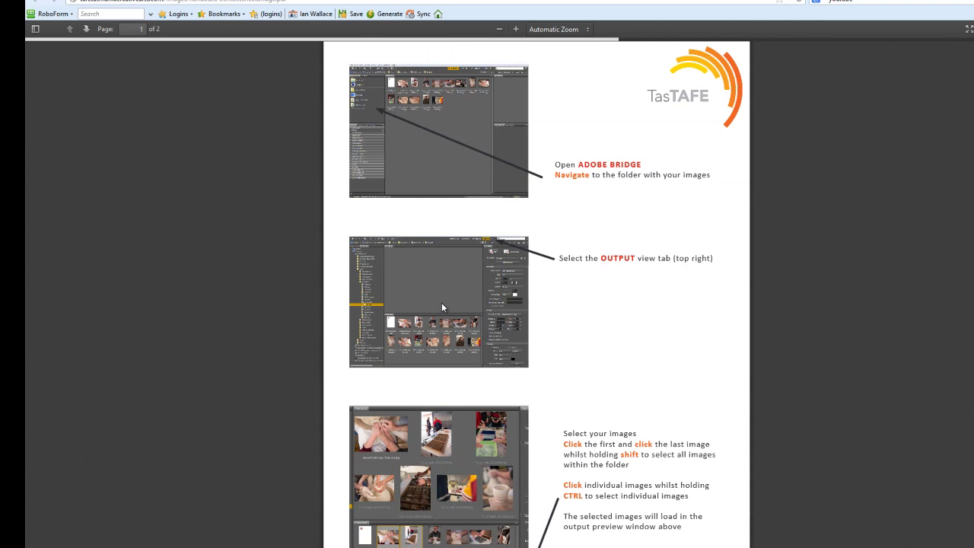
scroll(441, 305, down, 3)
scroll(443, 307, down, 9)
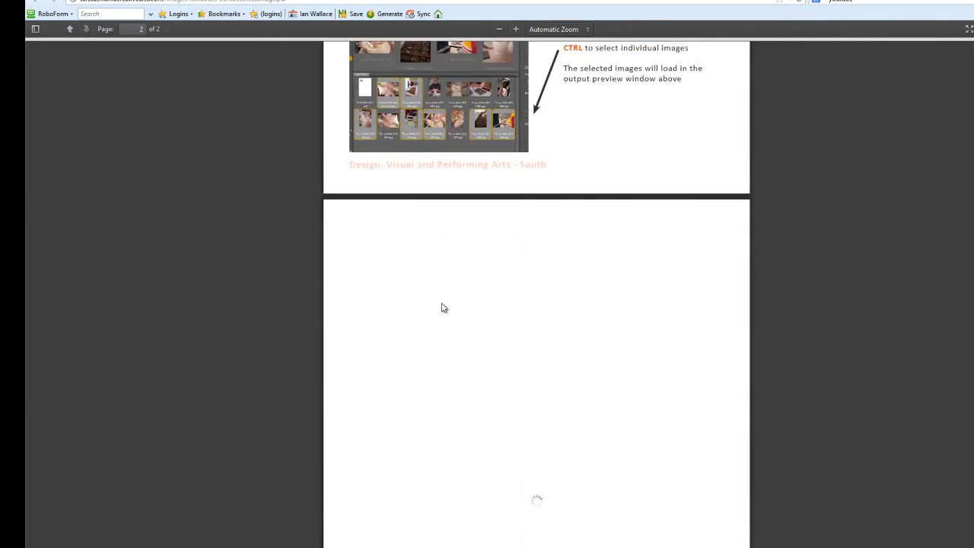
scroll(442, 303, up, 15)
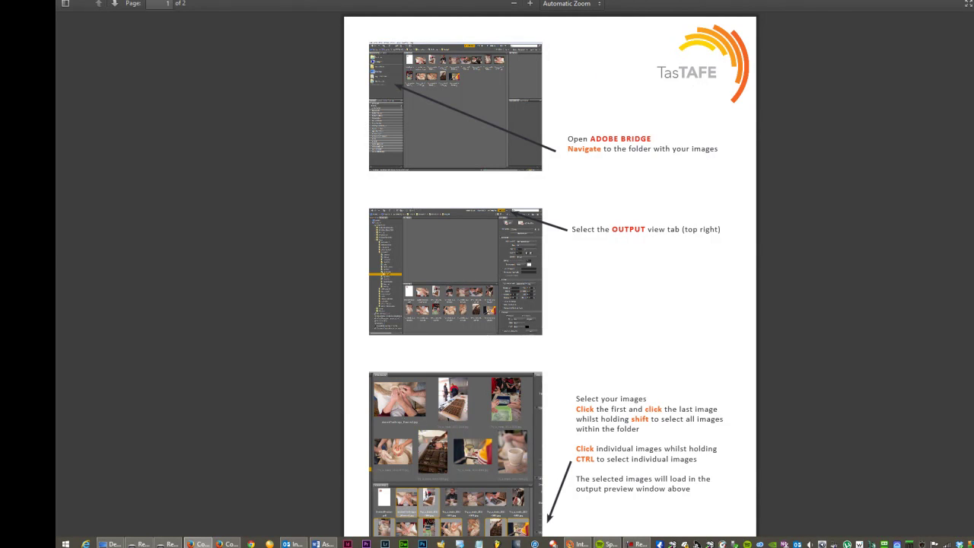
key(ctrl+w)
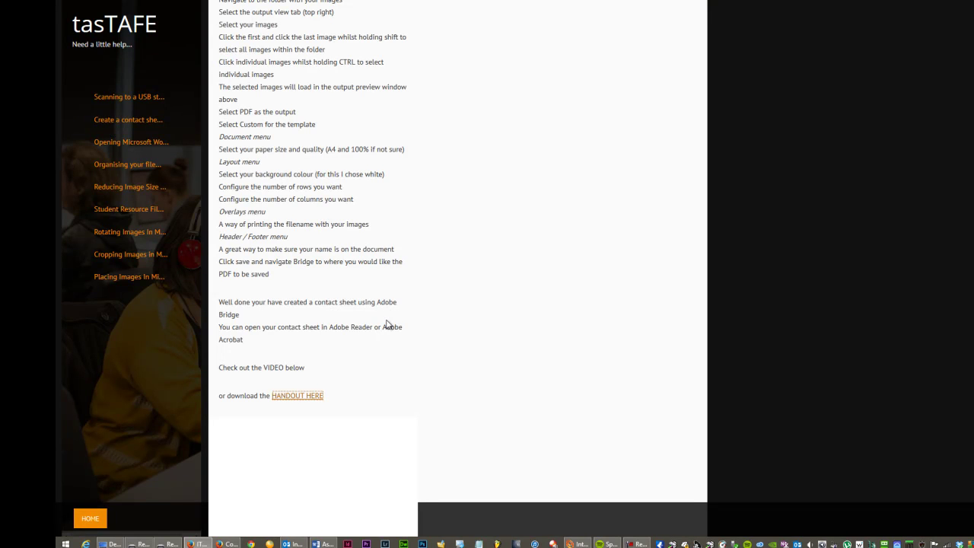
- Return to the tasTAFE home page of tutorial tiles and bring up the charms bar
scroll(387, 325, up, 3)
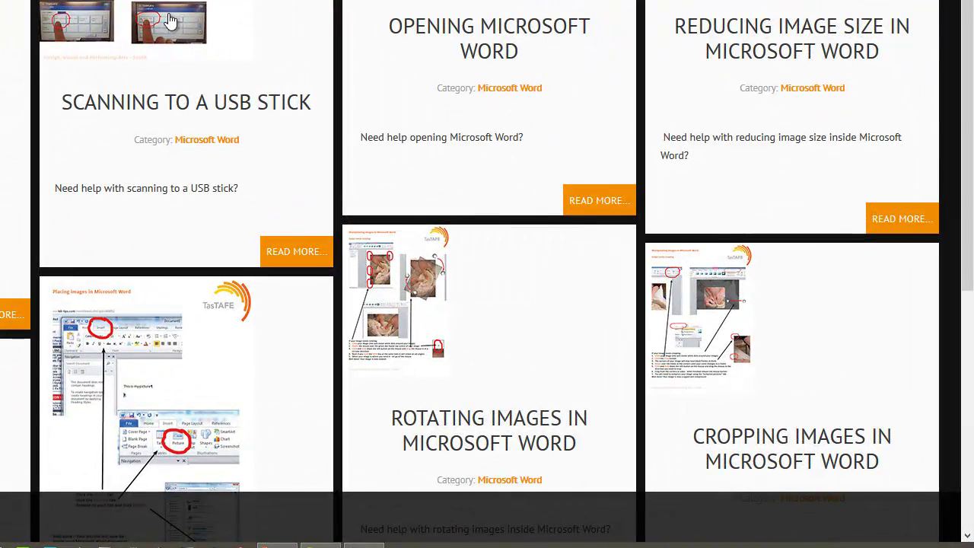
mouse_move(973, 547)
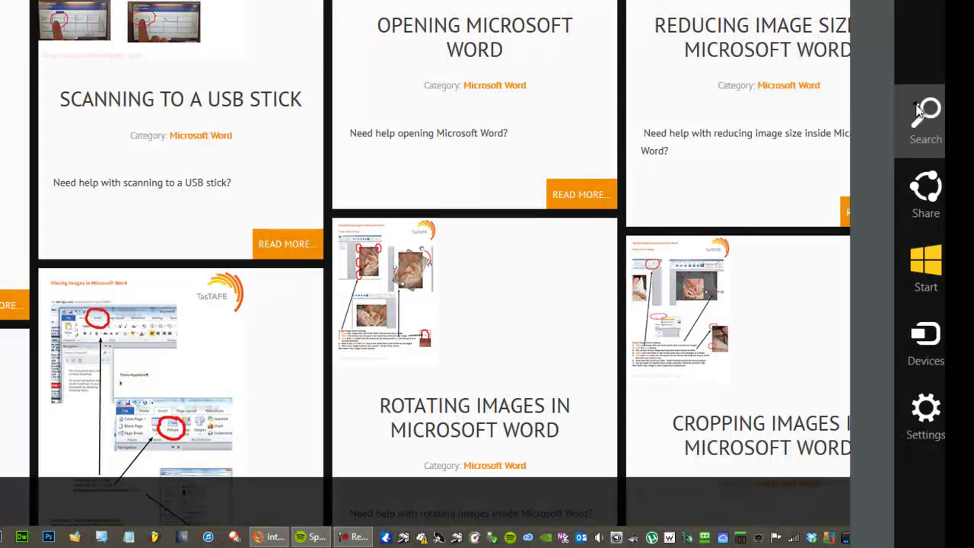
- Search Windows for 'bridge' and launch Adobe Bridge CC (64bit)
click(921, 113)
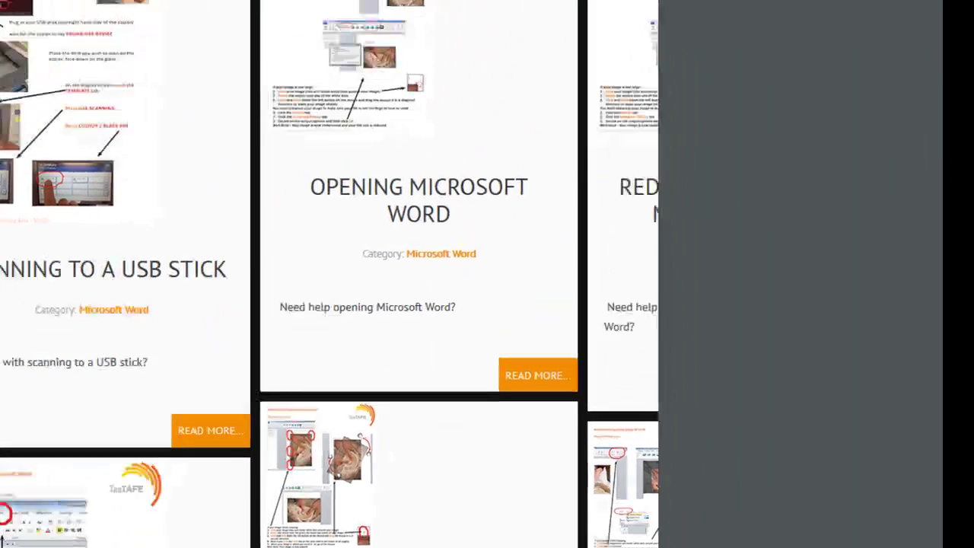
text(bridge)
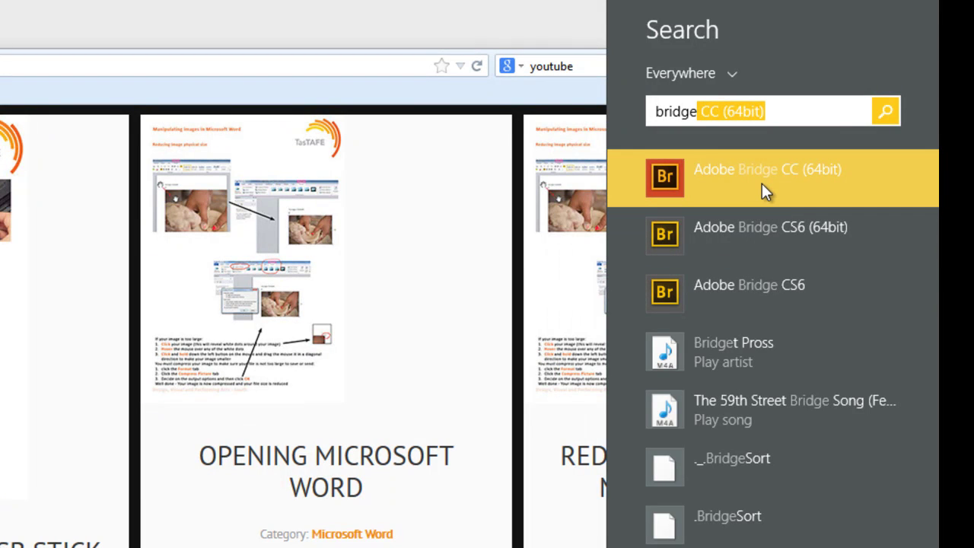
click(715, 238)
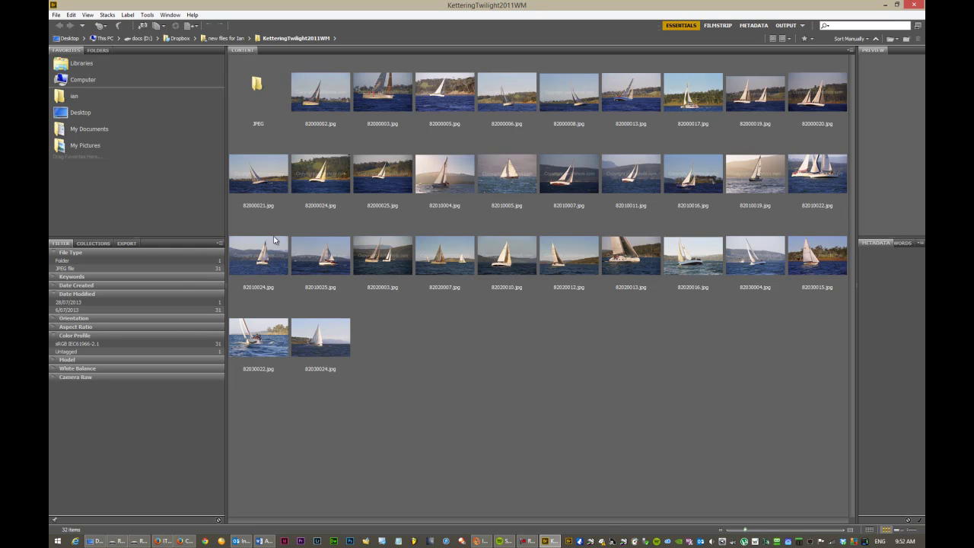
- Collapse docs and This PC, then browse to Desktop › demo › YourName › photography › Images
click(98, 50)
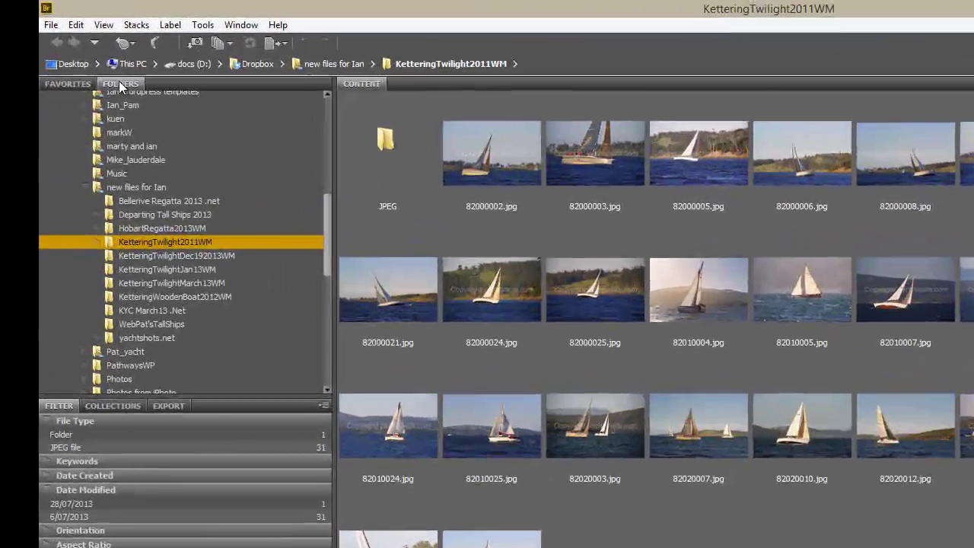
drag(327, 221, 328, 127)
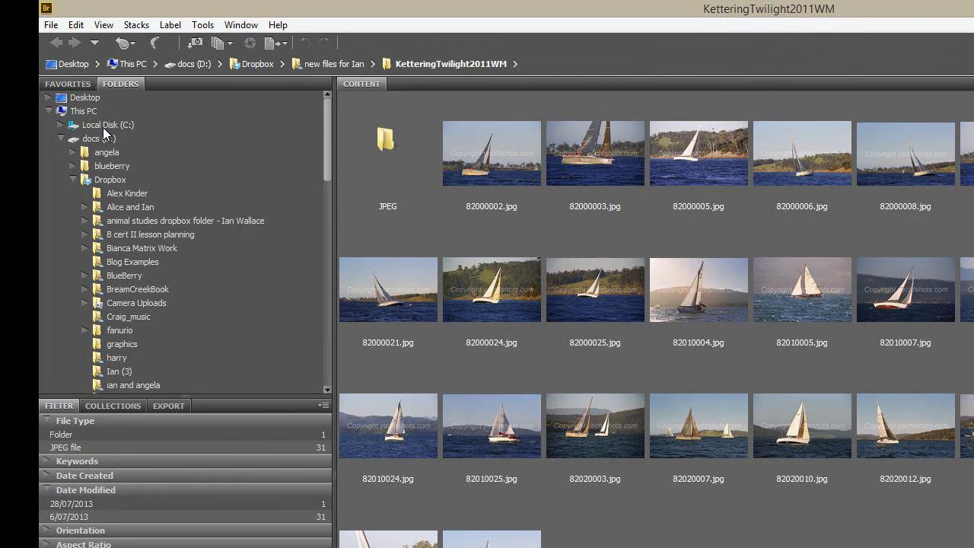
click(61, 139)
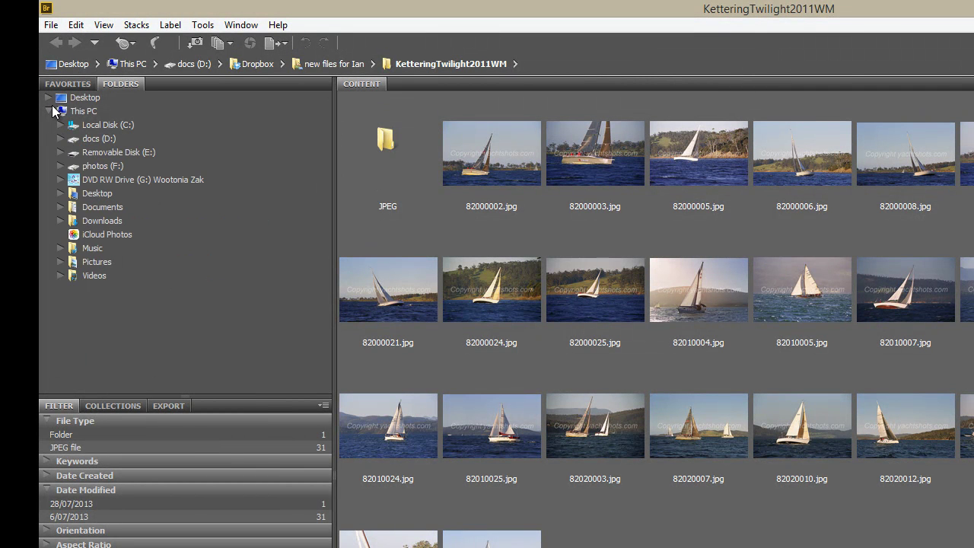
click(53, 111)
click(48, 98)
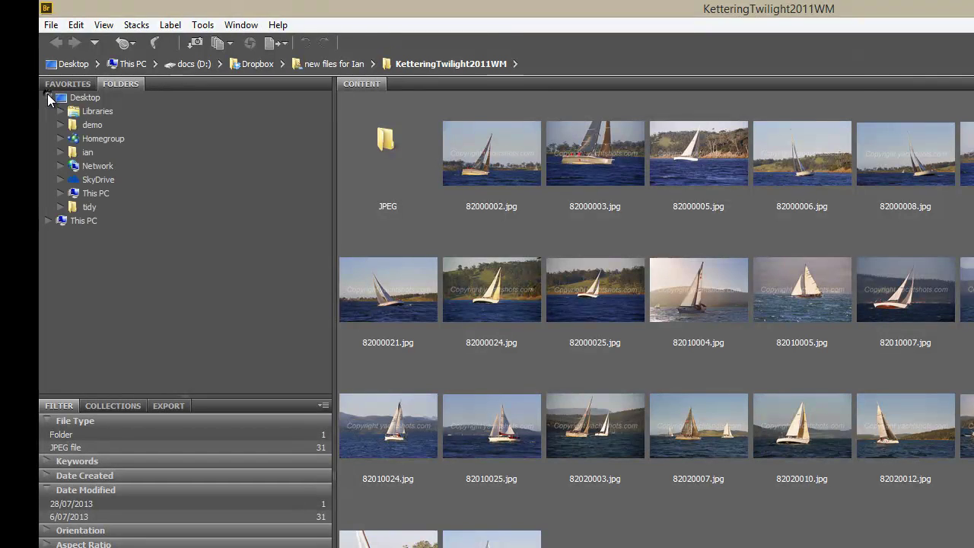
click(61, 126)
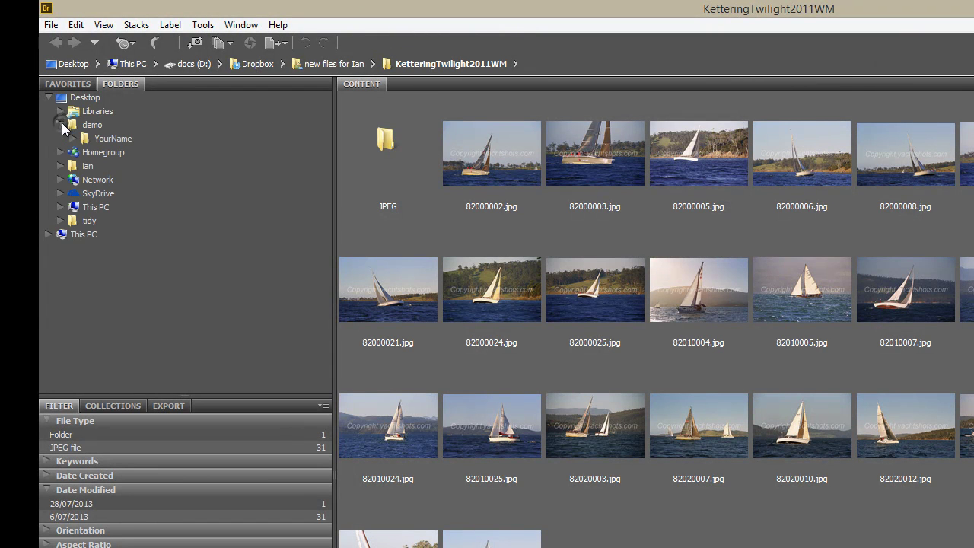
click(73, 139)
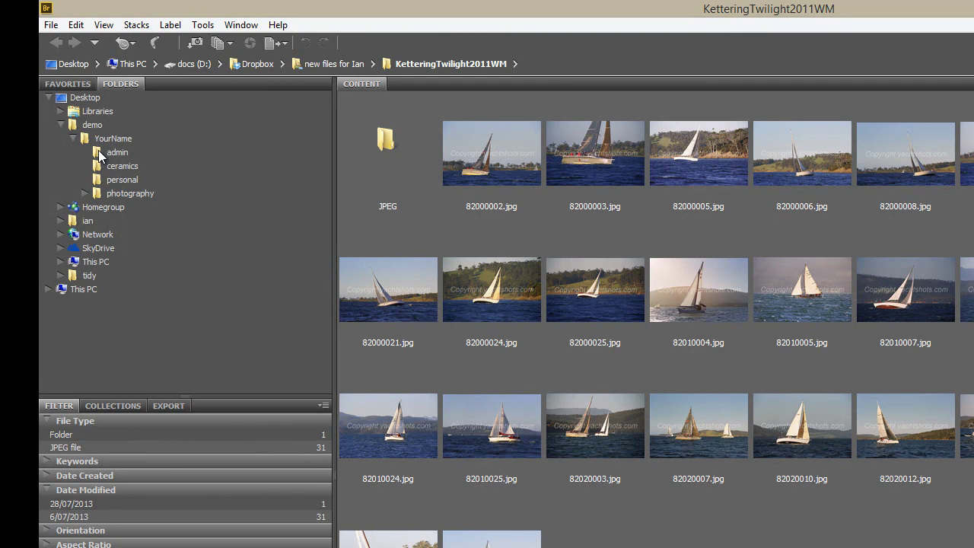
click(85, 194)
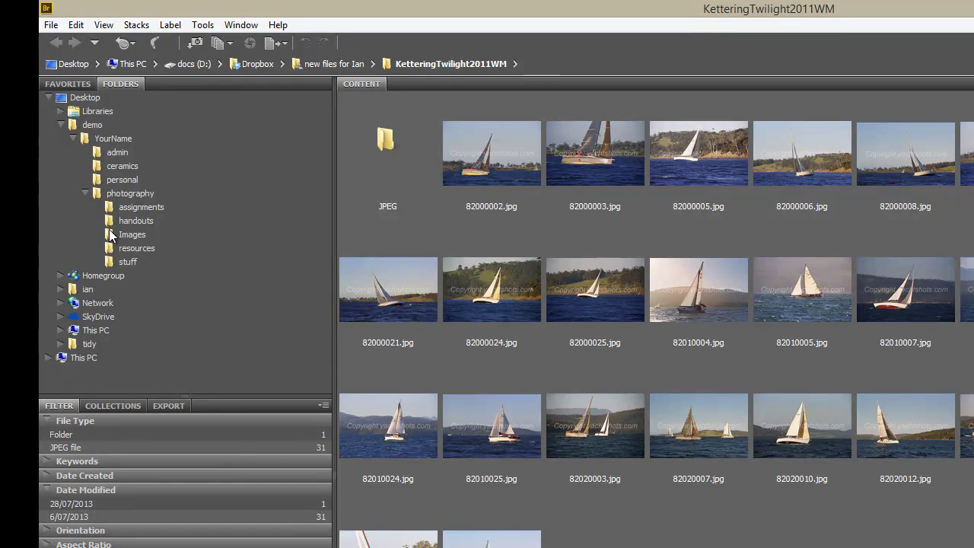
click(132, 236)
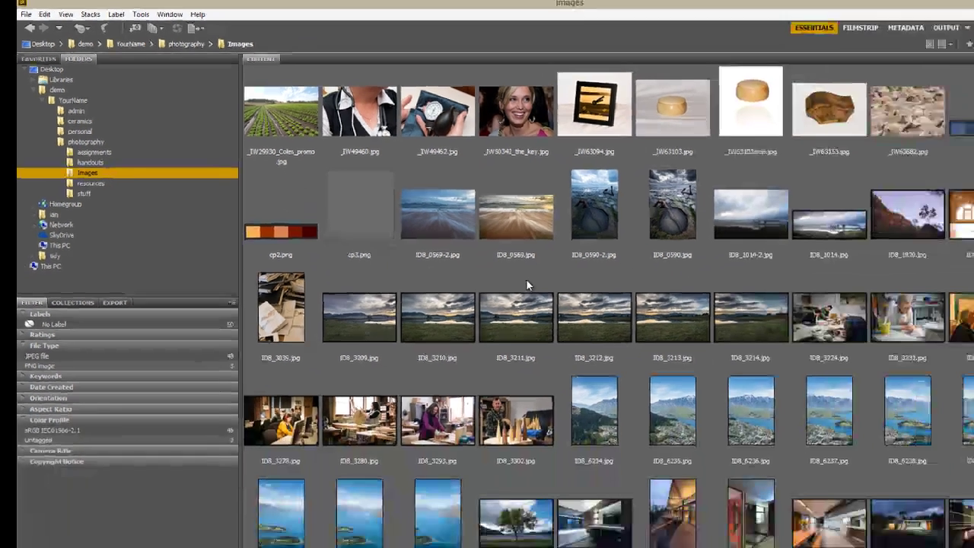
scroll(595, 443, down, 1)
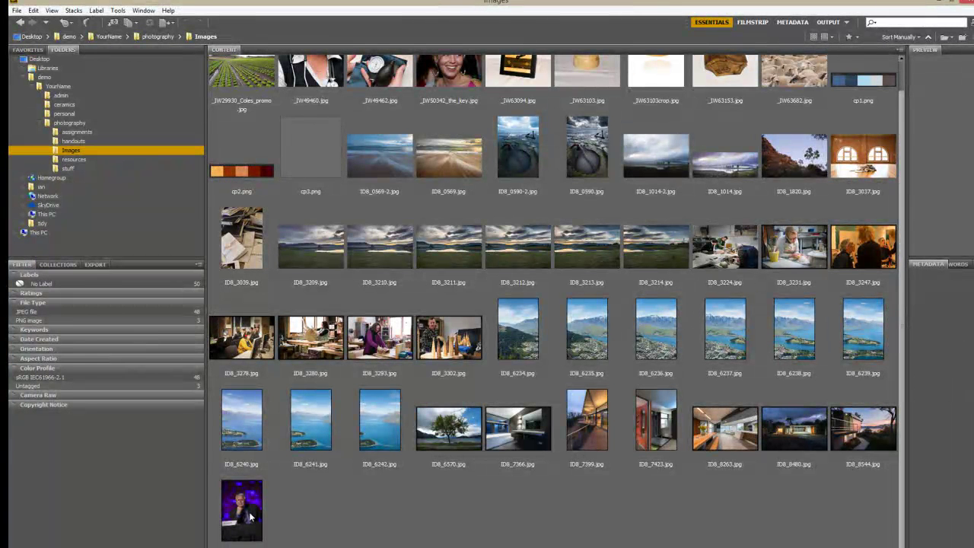
scroll(423, 392, up, 1)
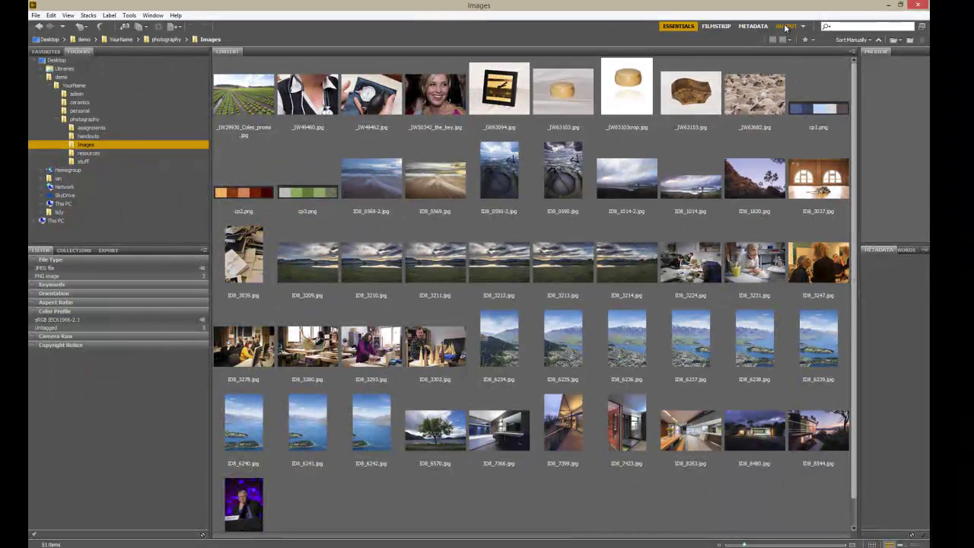
- Switch to the Output workspace and enlarge the filmstrip and its thumbnails
click(788, 27)
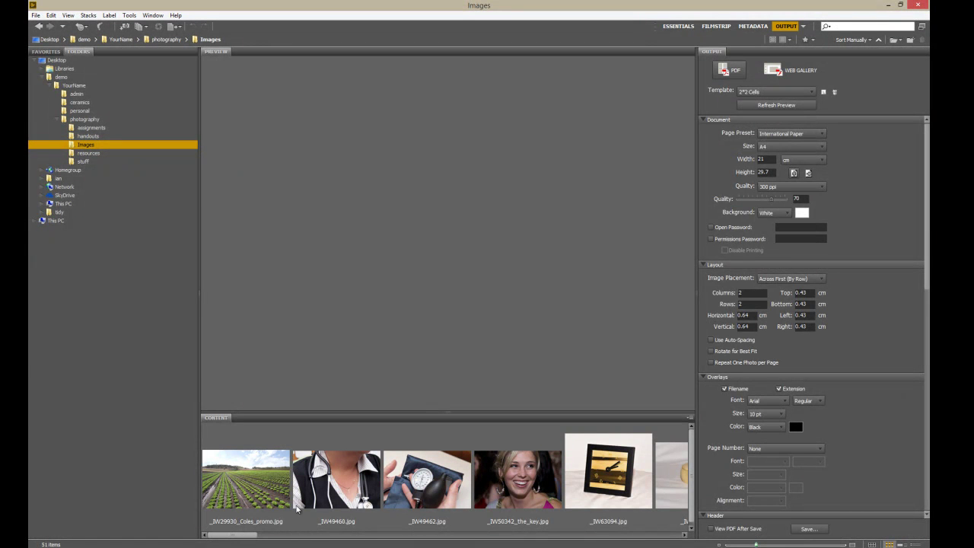
mouse_move(252, 535)
mouse_down()
mouse_move(667, 539)
mouse_move(240, 539)
mouse_up()
mouse_move(928, 181)
mouse_down()
mouse_move(928, 200)
mouse_move(928, 180)
mouse_up()
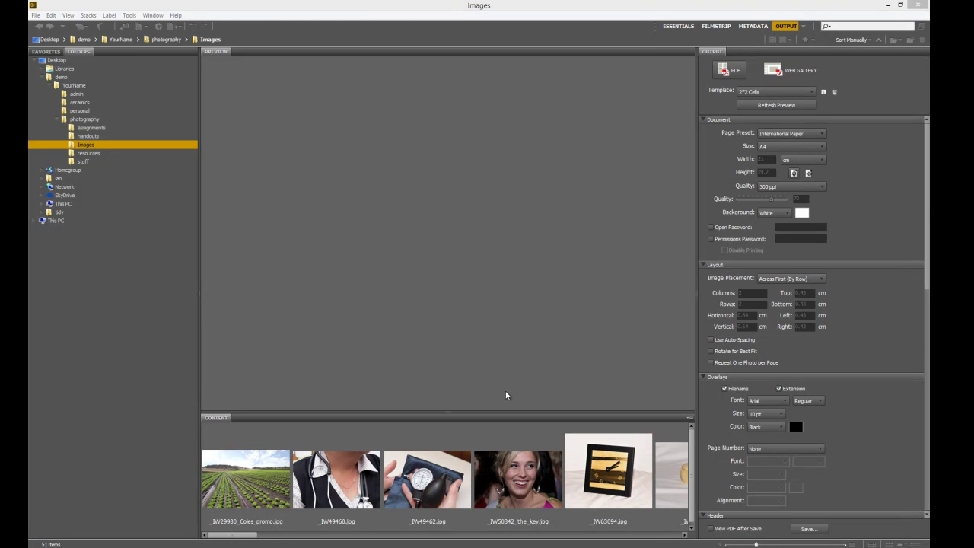
drag(445, 417, 445, 363)
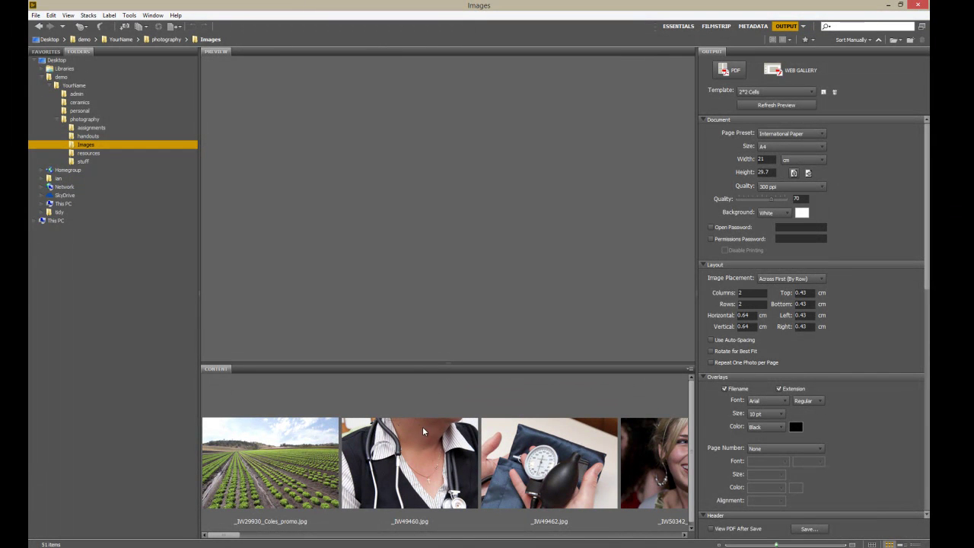
drag(228, 536, 287, 539)
drag(752, 545, 744, 545)
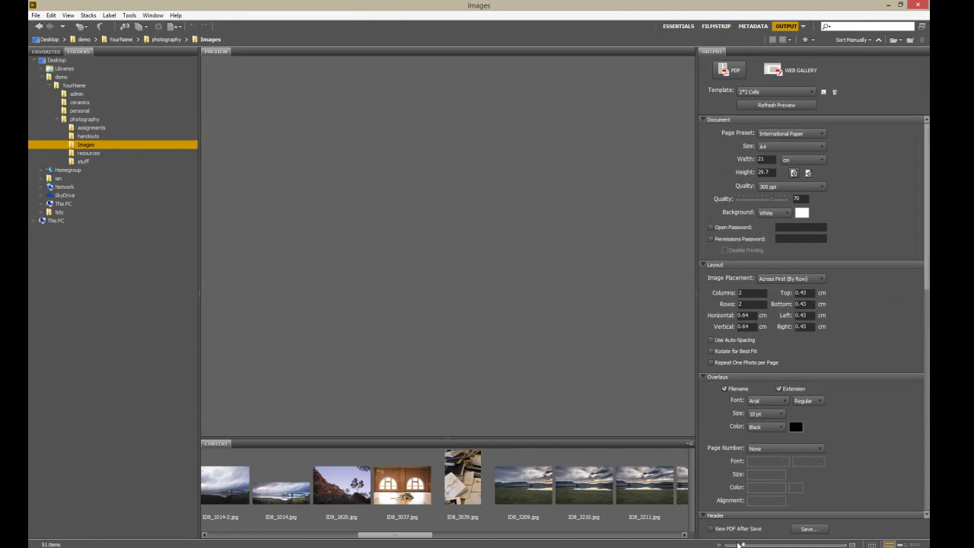
mouse_move(552, 436)
mouse_down()
mouse_move(552, 342)
mouse_move(552, 423)
mouse_up()
- Try selecting ID8_0569, ID8_0590 and ID8_1014 singly, together and as a range
click(287, 498)
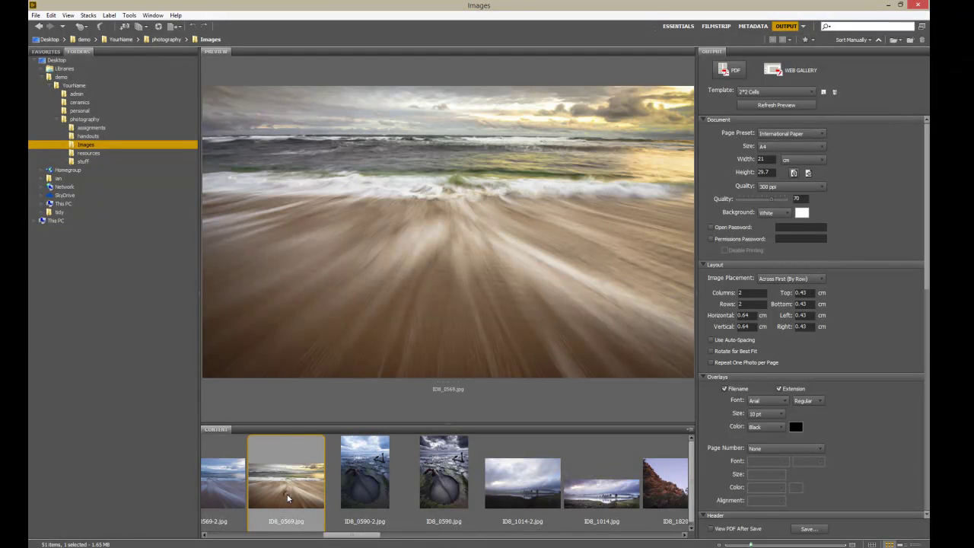
ctrl+click(432, 484)
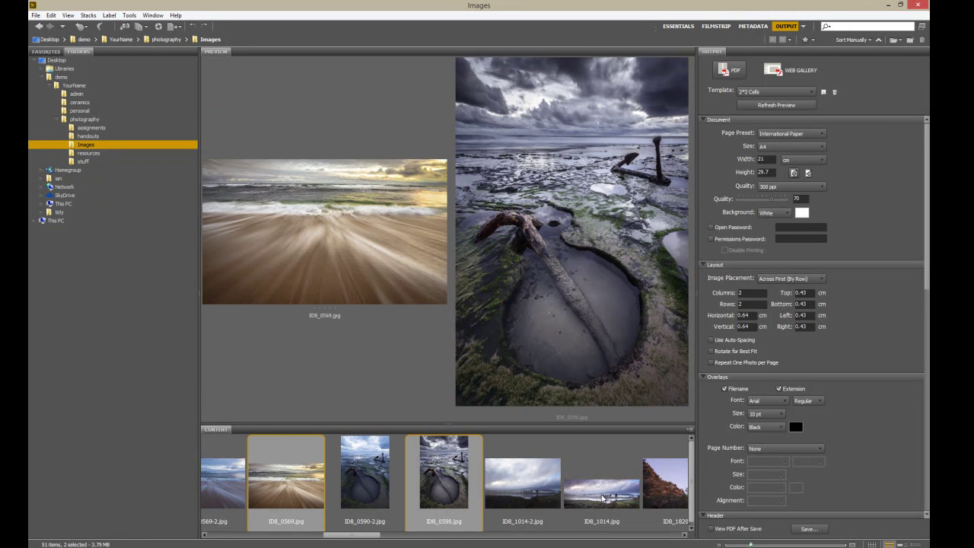
ctrl+click(603, 498)
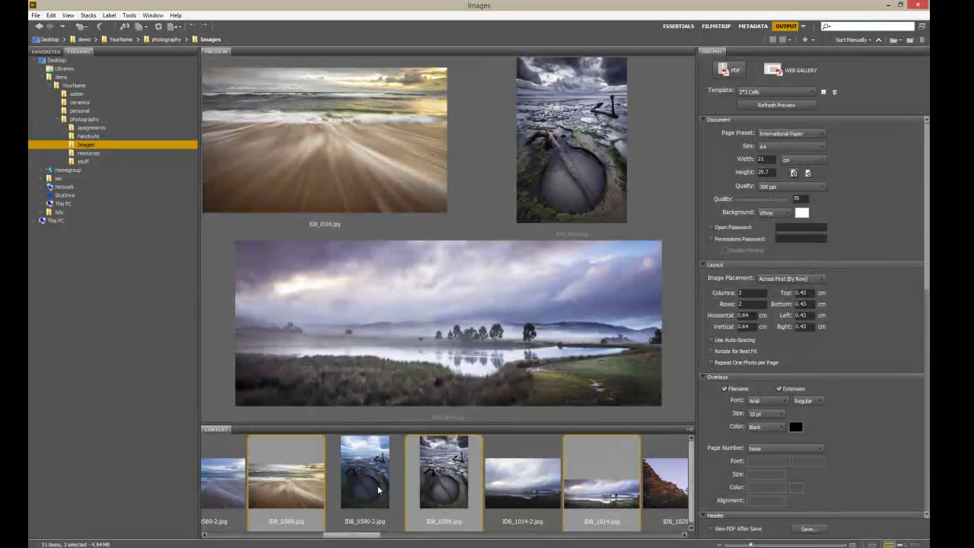
click(360, 467)
click(278, 500)
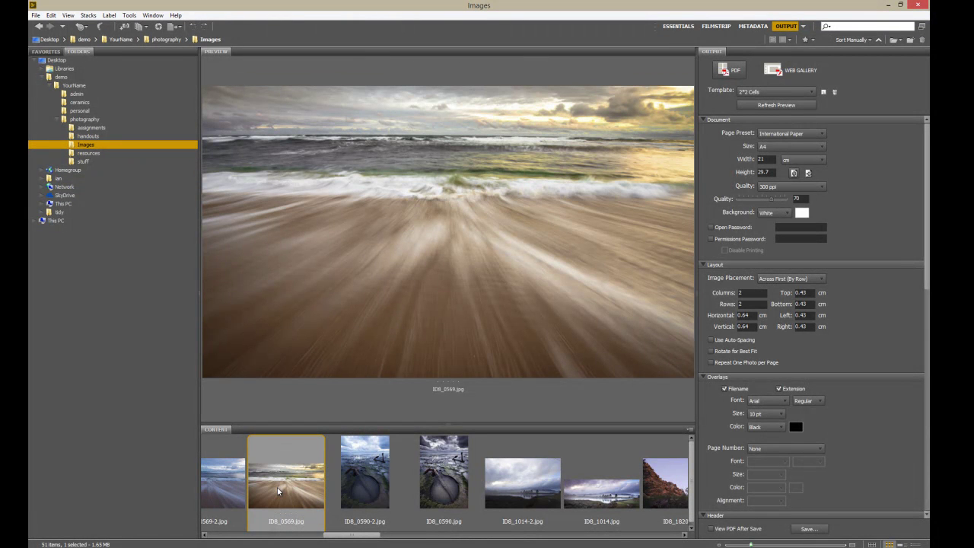
shift+click(536, 488)
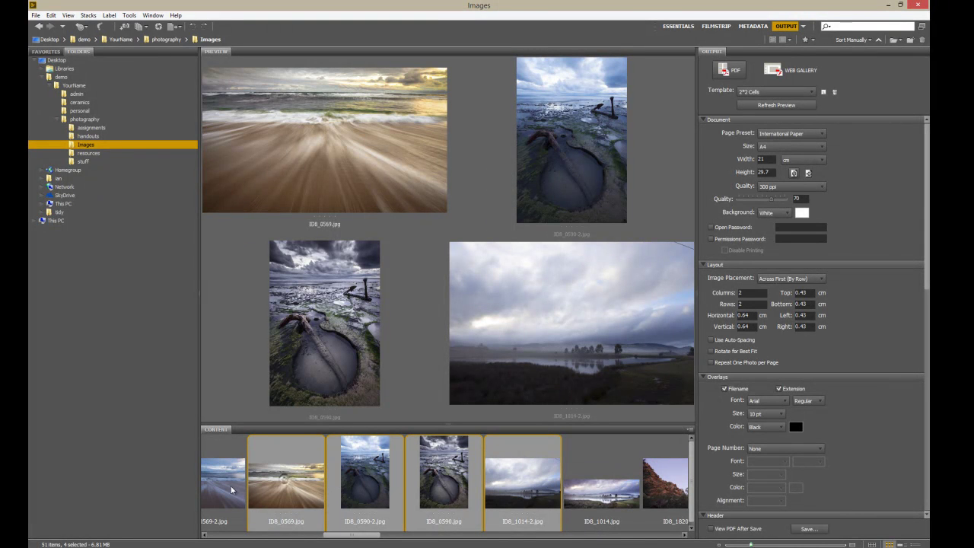
- Starting from ID8_0569, add ID8_0590, 1014, 1820, 3037, 7423, 8263, 8544 and the portrait
click(265, 501)
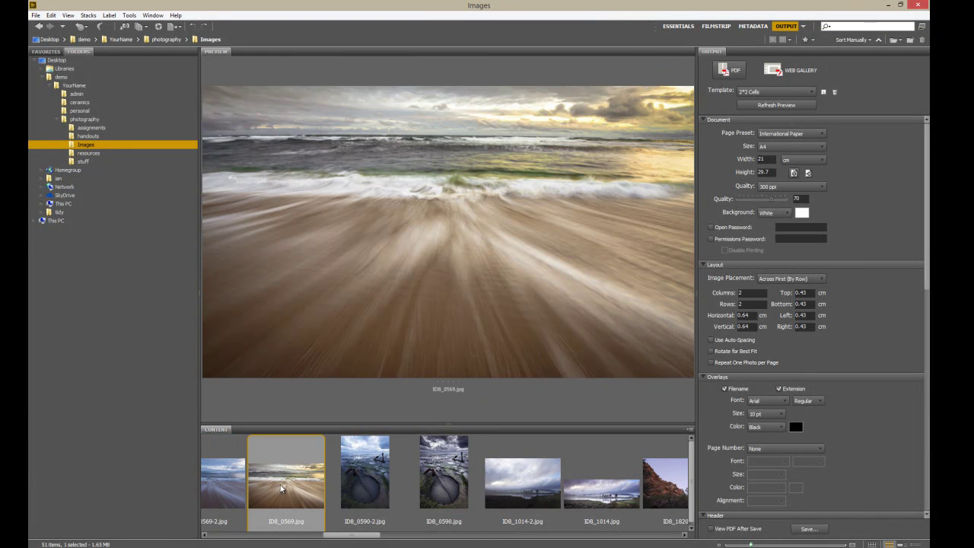
ctrl+click(455, 486)
ctrl+click(601, 490)
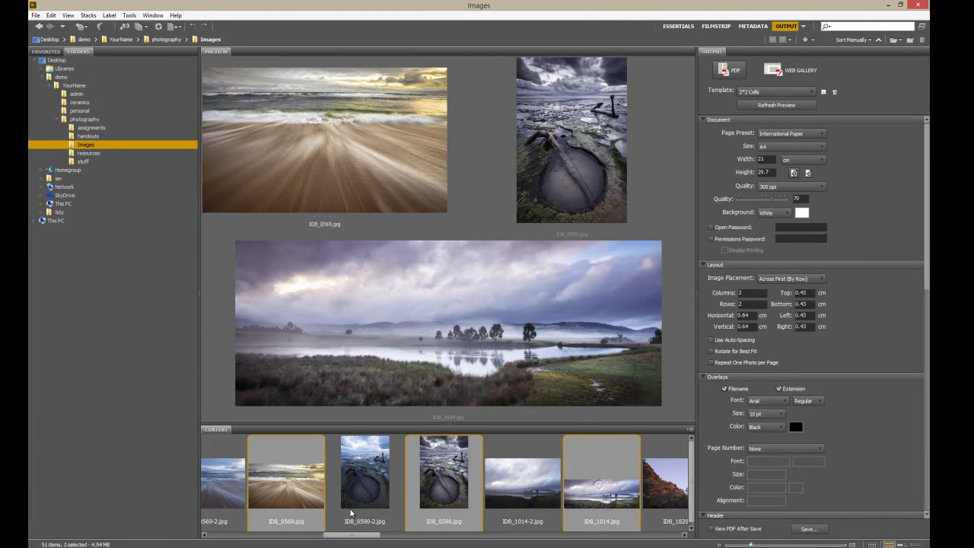
drag(348, 536, 638, 536)
ctrl+click(360, 483)
ctrl+click(412, 517)
ctrl+click(552, 471)
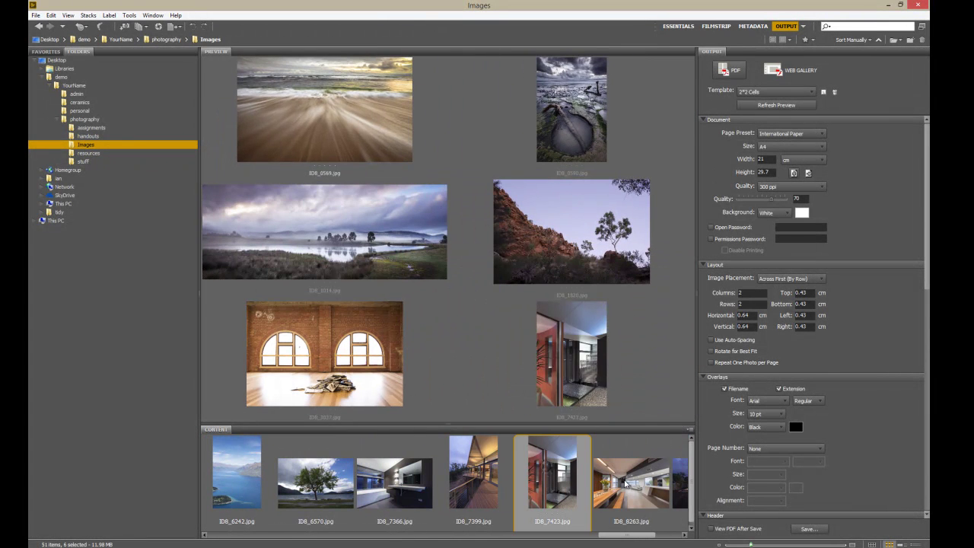
ctrl+click(624, 483)
scroll(609, 494, down, 3)
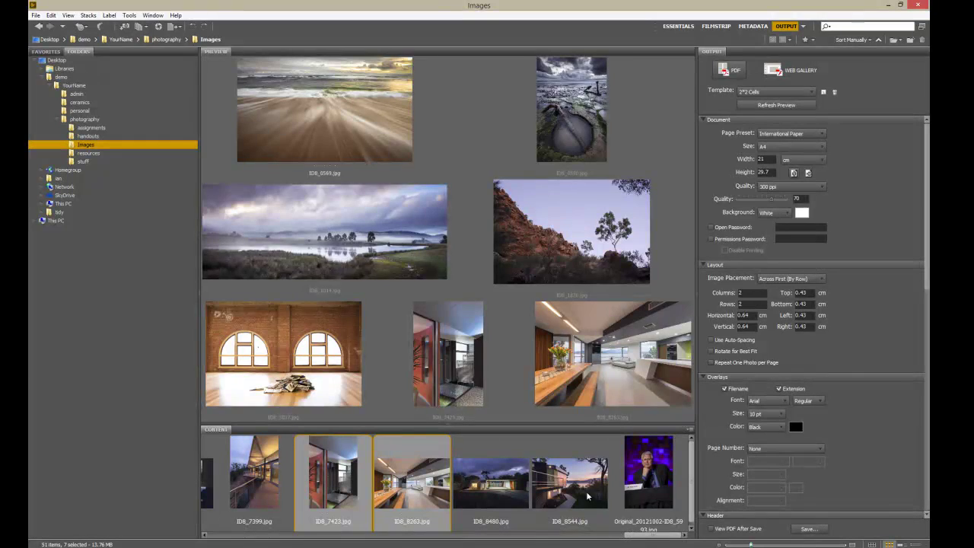
ctrl+click(599, 504)
ctrl+click(644, 478)
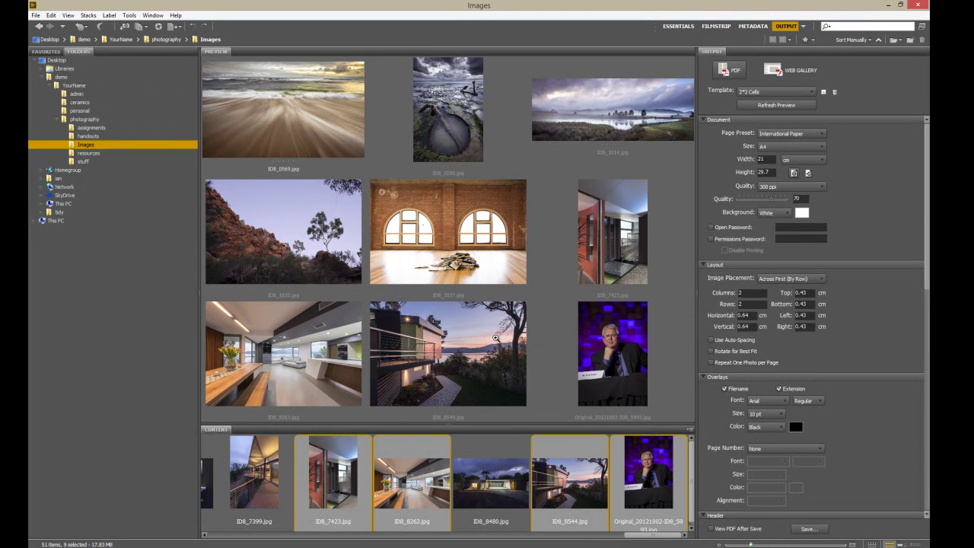
click(598, 231)
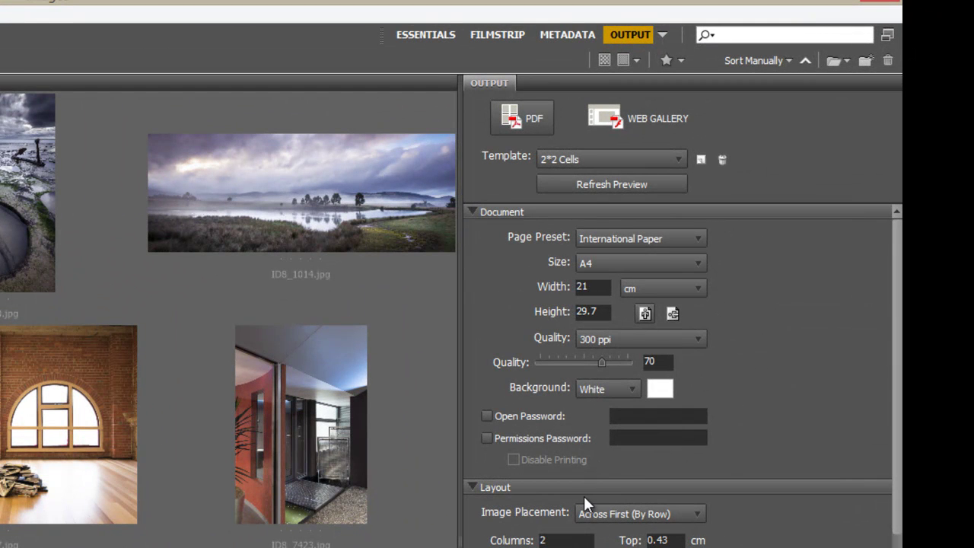
- Keep the 2*2 Cells template, raise PDF quality to 100, and refresh the preview
click(595, 159)
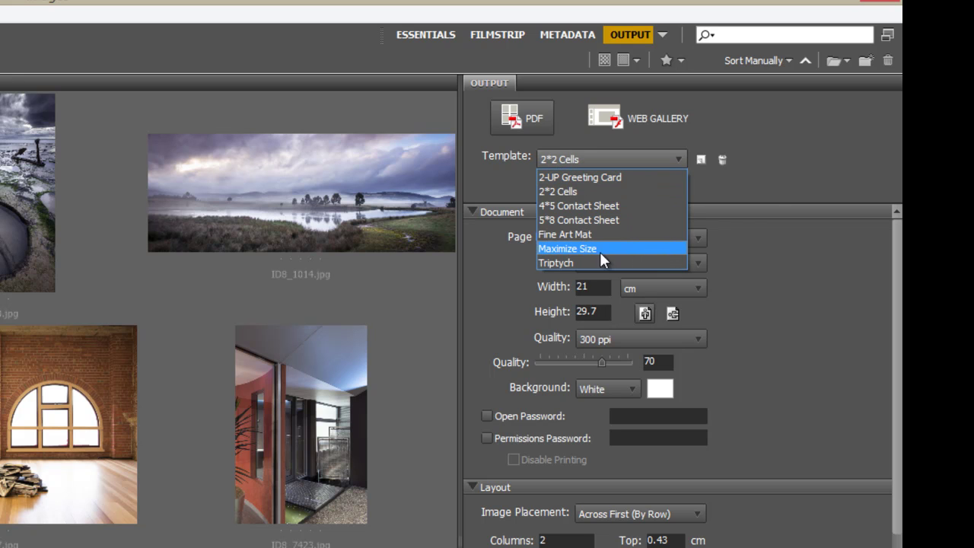
click(789, 178)
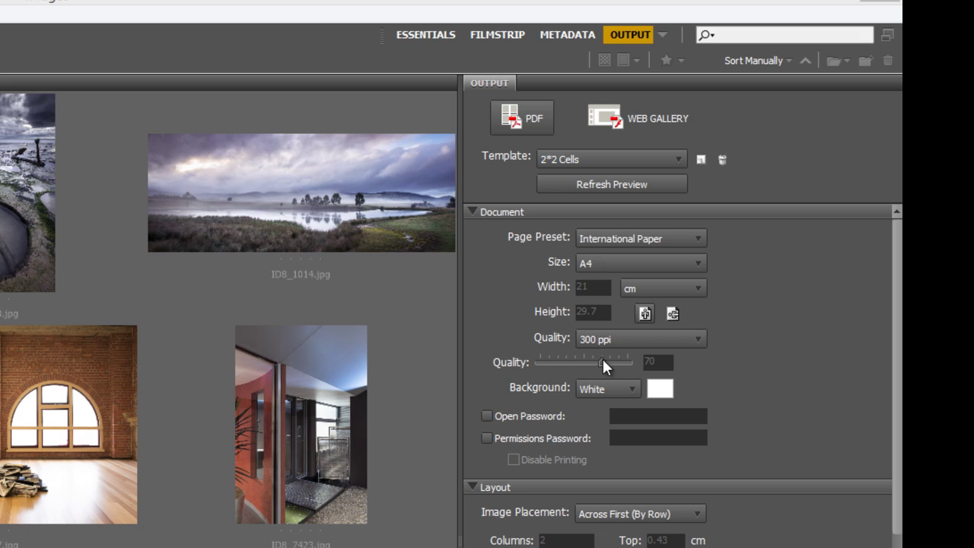
drag(604, 362, 626, 360)
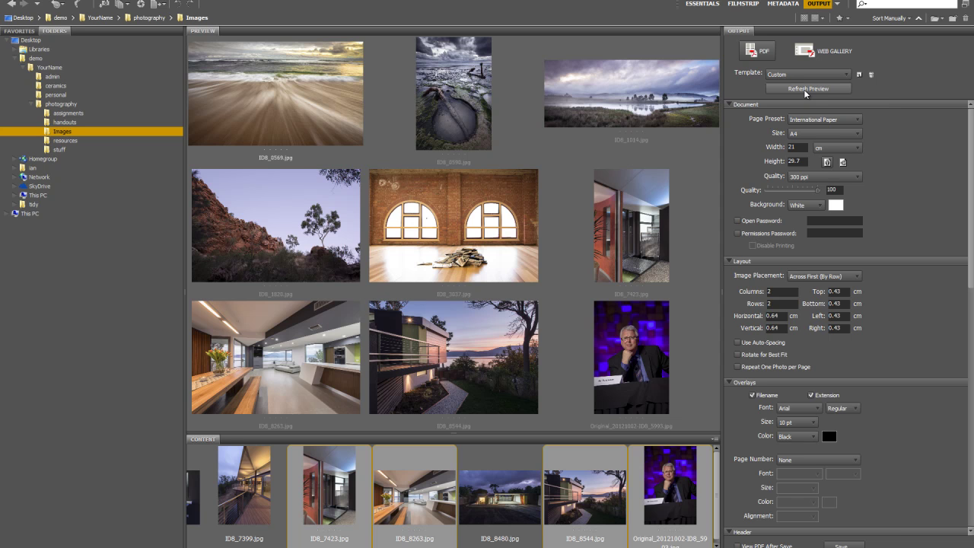
click(805, 90)
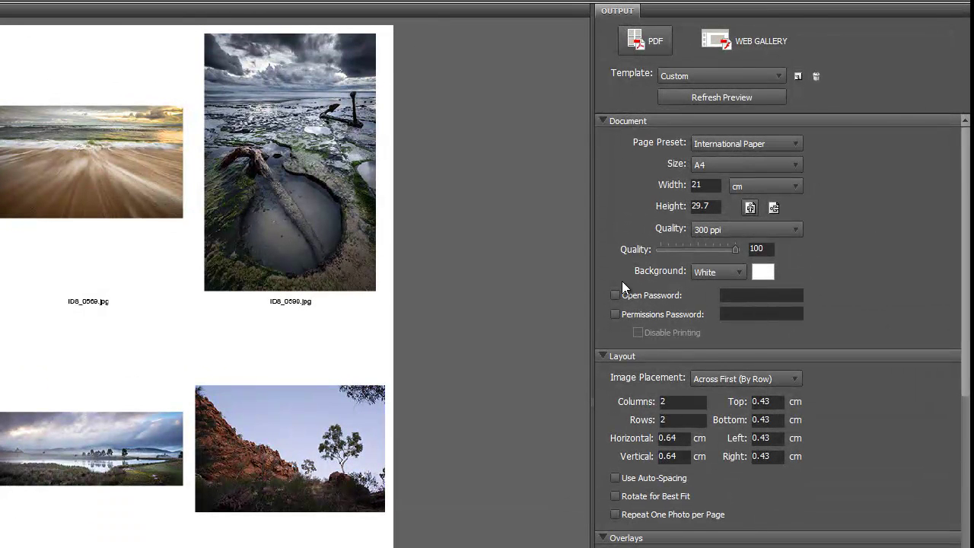
- Collapse the Document settings section after the 2×2 preview renders
click(602, 119)
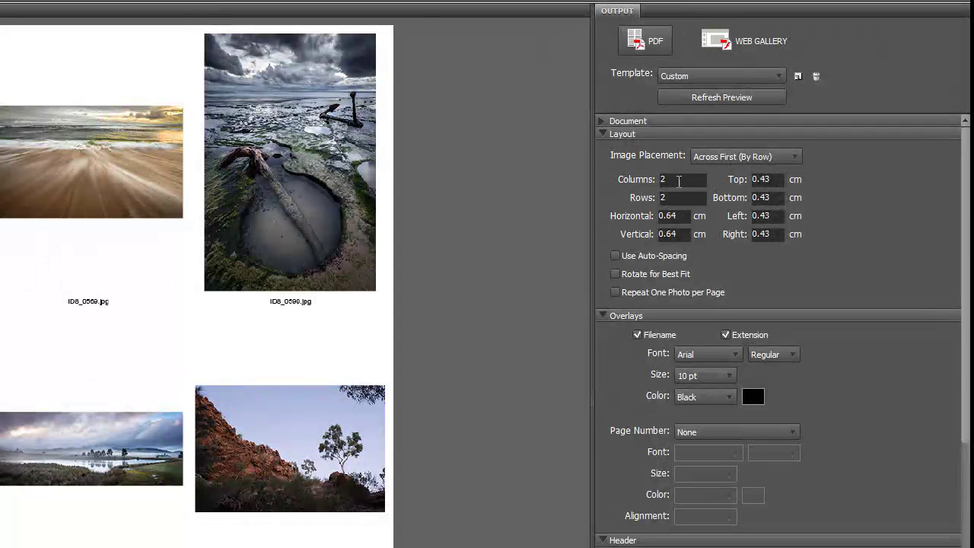
- Set Layout columns and rows to 3 and refresh the preview
click(678, 179)
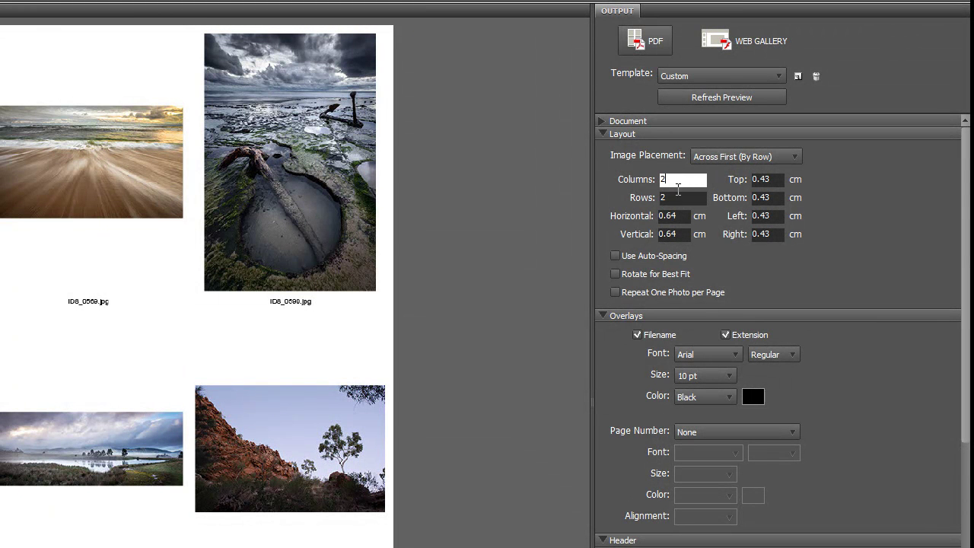
drag(681, 177, 656, 185)
text(3)
click(663, 196)
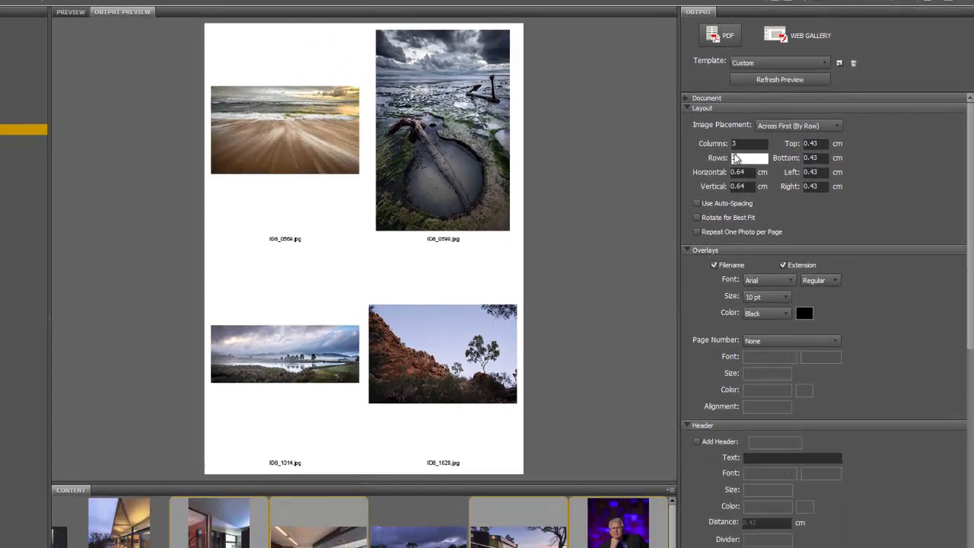
text(3)
click(779, 80)
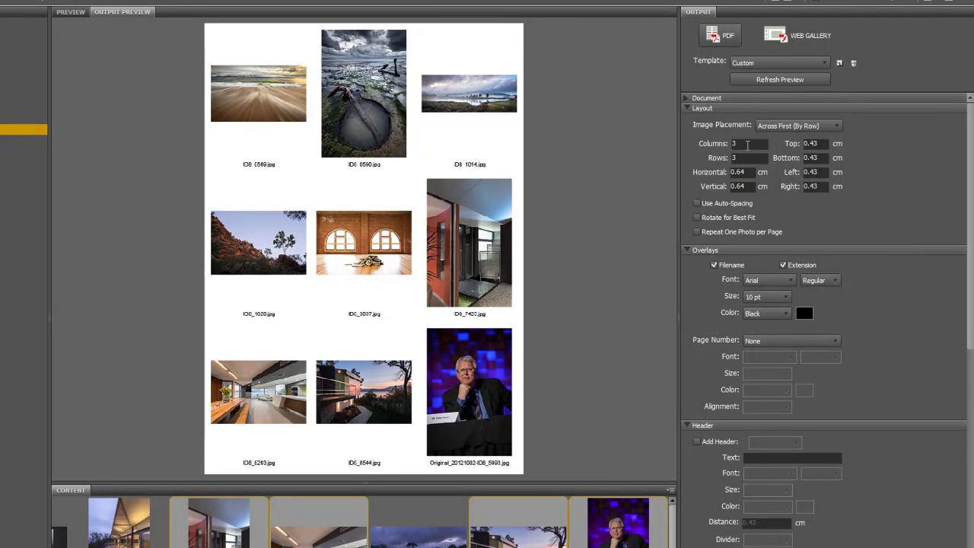
- Preview a 4-column layout, then set columns back to 3 and refresh again
click(732, 145)
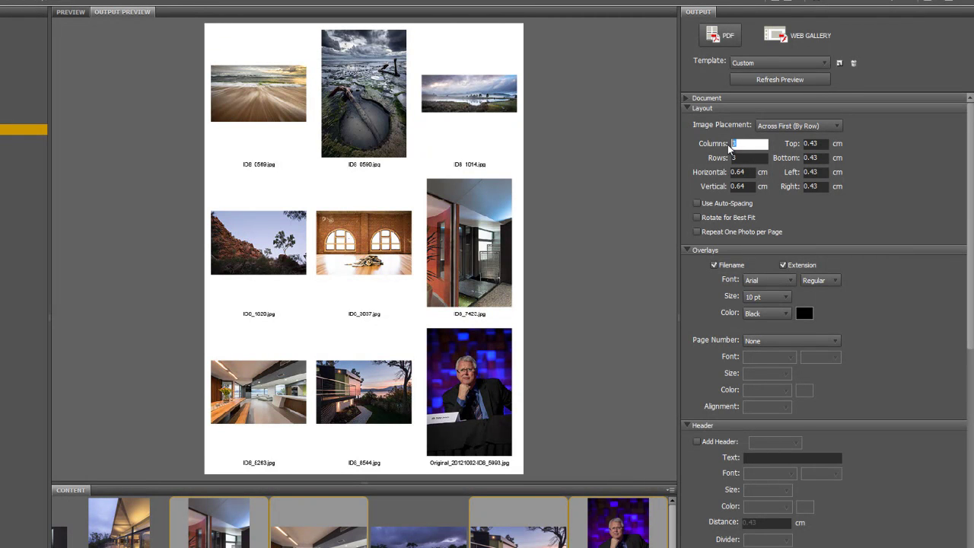
text(4)
click(736, 155)
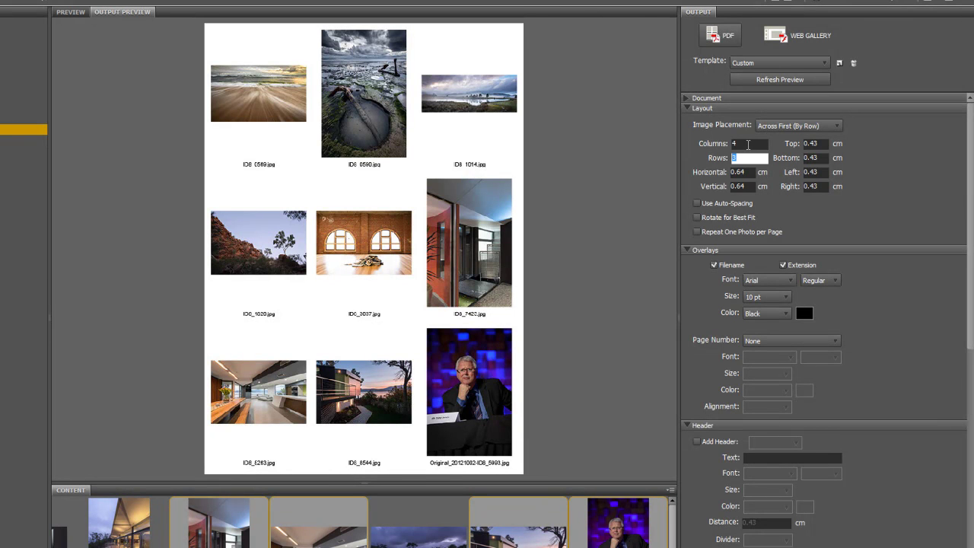
text(2)
key(ctrl+z)
click(784, 80)
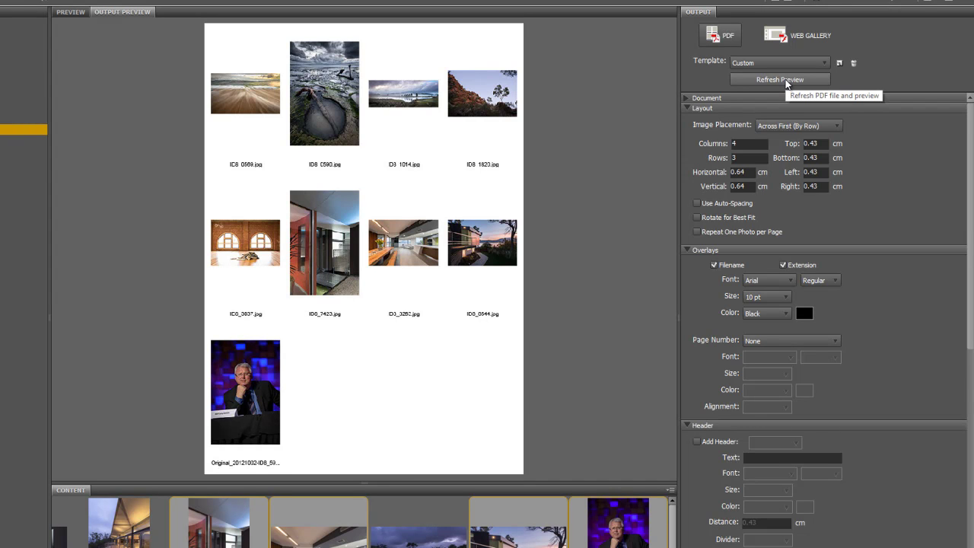
click(729, 144)
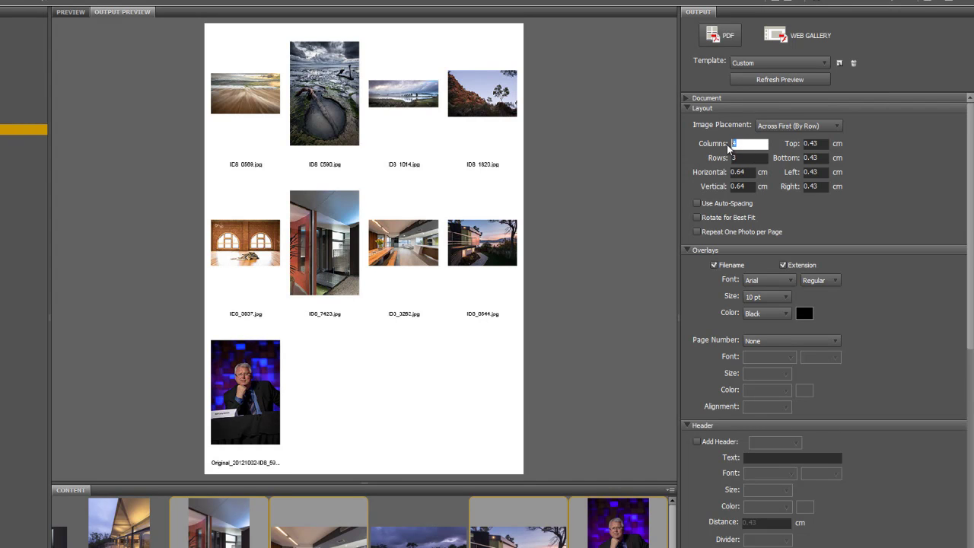
click(733, 157)
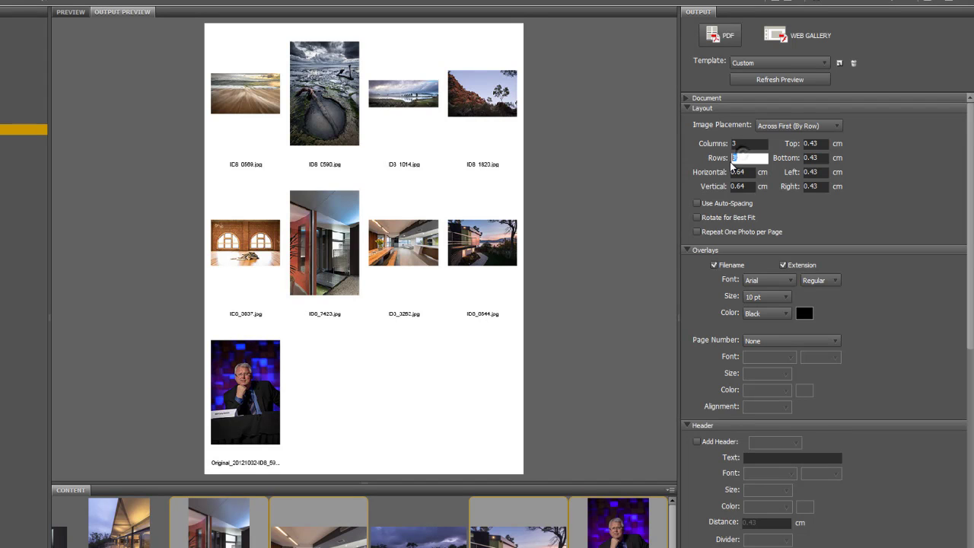
click(791, 81)
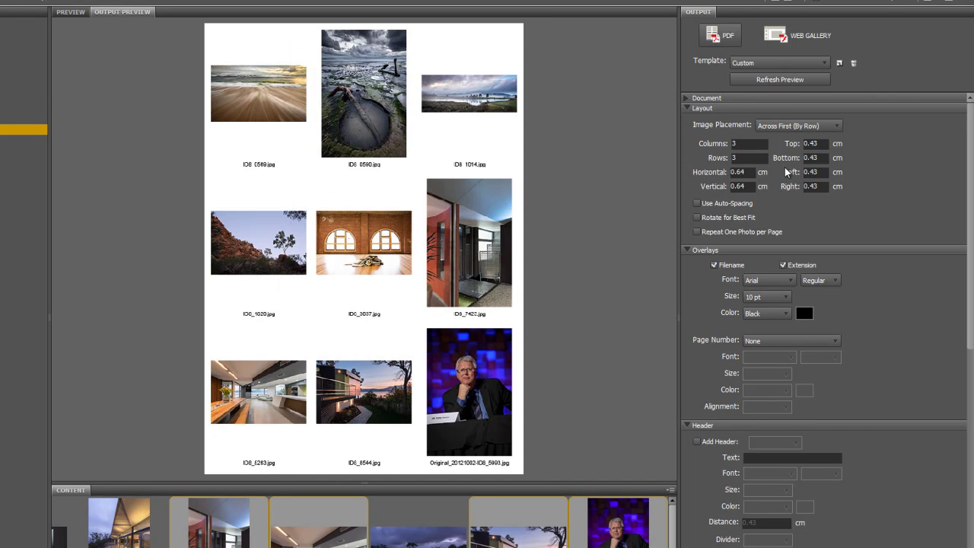
- Turn on Use Auto-Spacing, refresh the 3×3 preview, and collapse the Layout settings
click(697, 203)
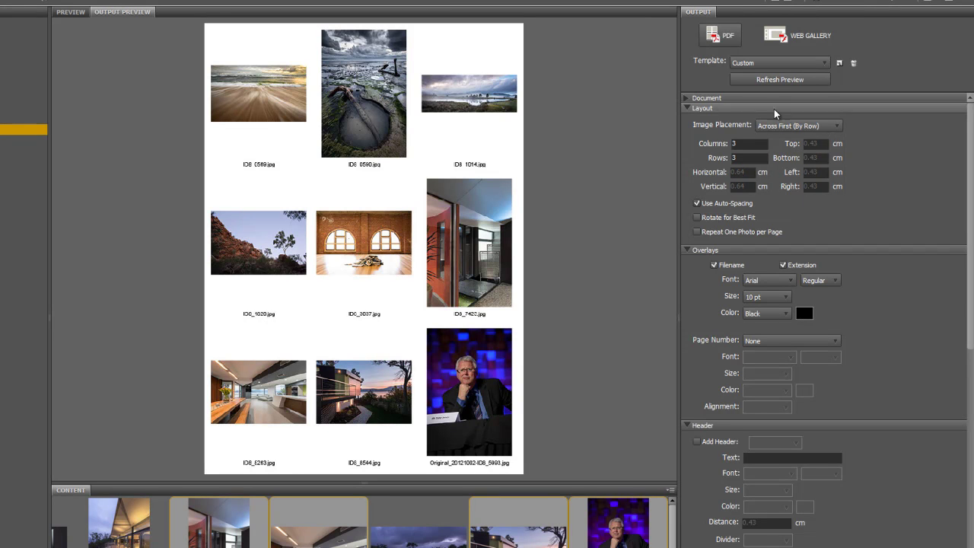
click(776, 81)
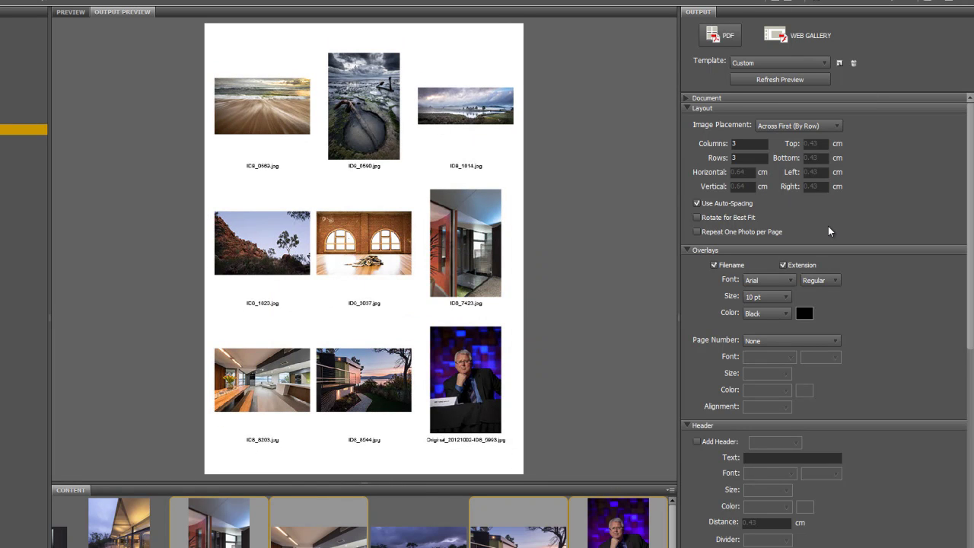
click(689, 109)
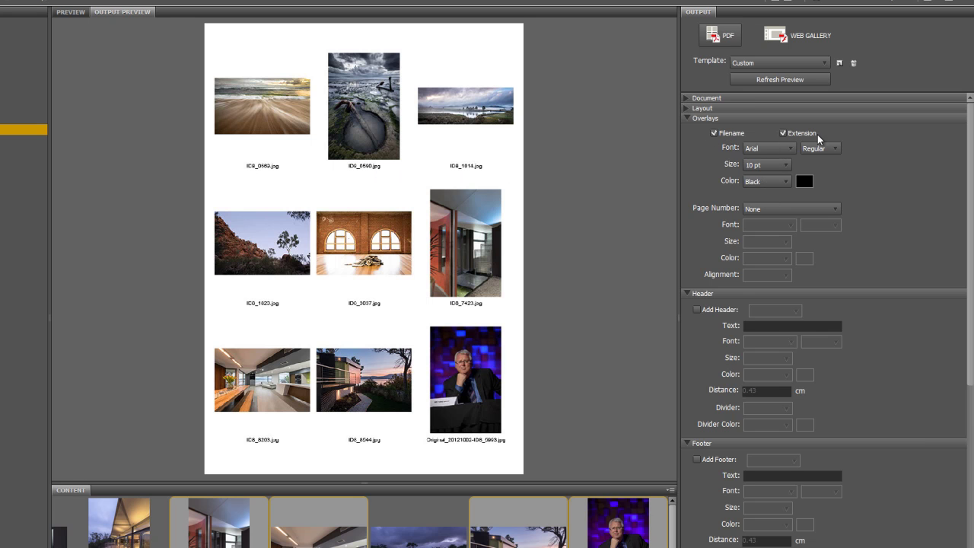
- Add a header containing the student's name to the contact sheet
click(688, 119)
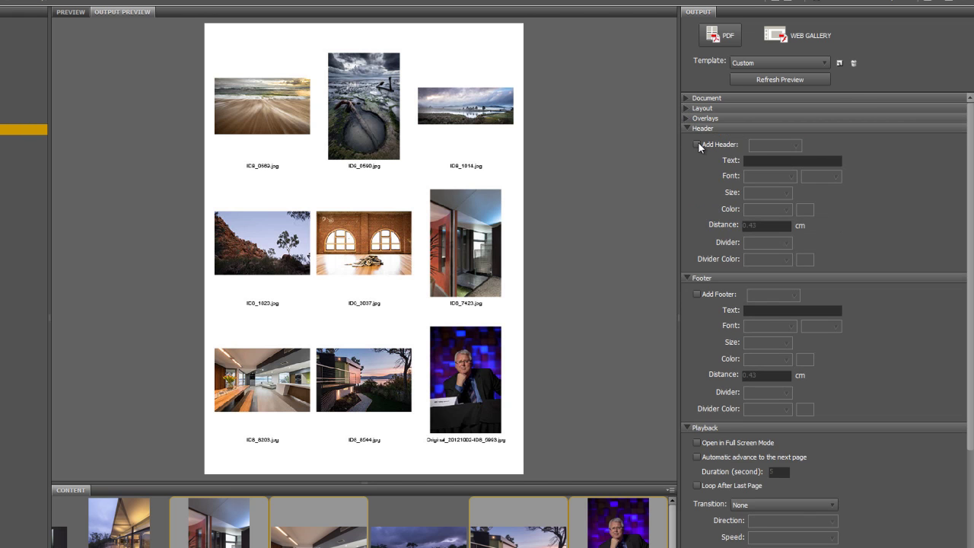
click(697, 145)
click(769, 161)
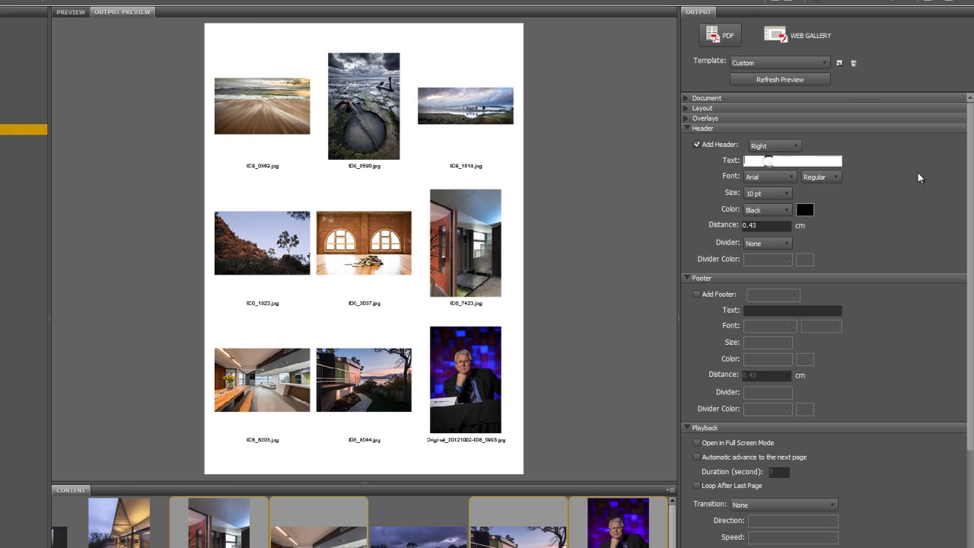
click(688, 130)
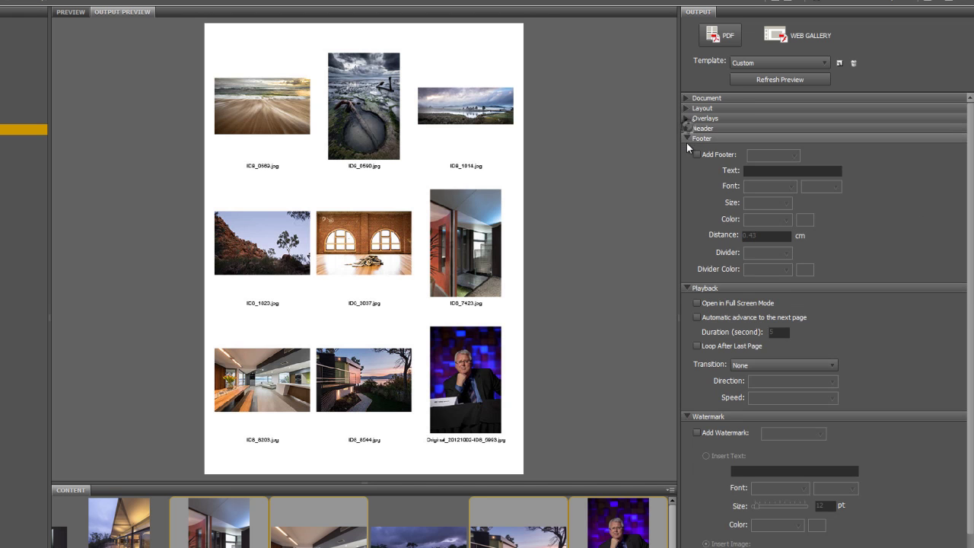
- Add the footer 'teachers name - assignment' and refresh the preview
click(696, 154)
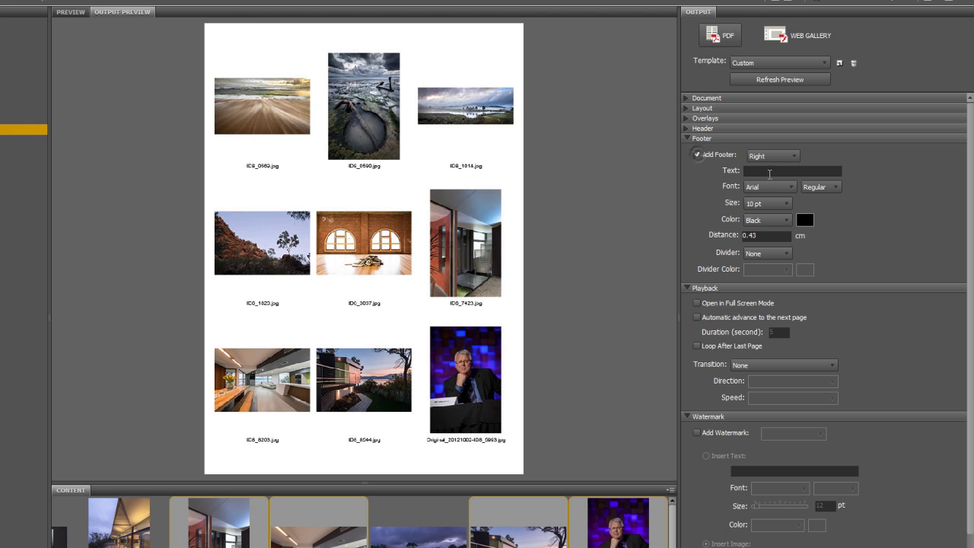
click(767, 171)
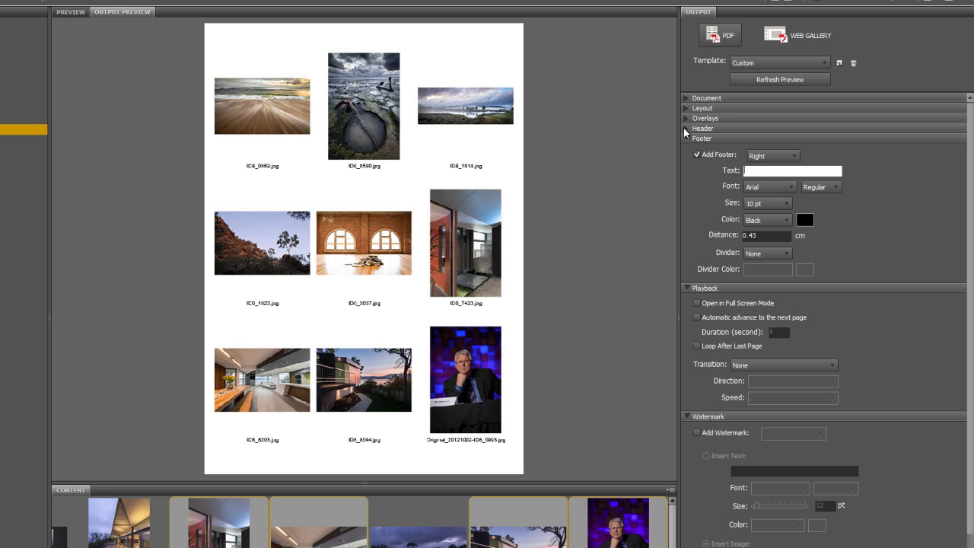
text(teachers name - assignment)
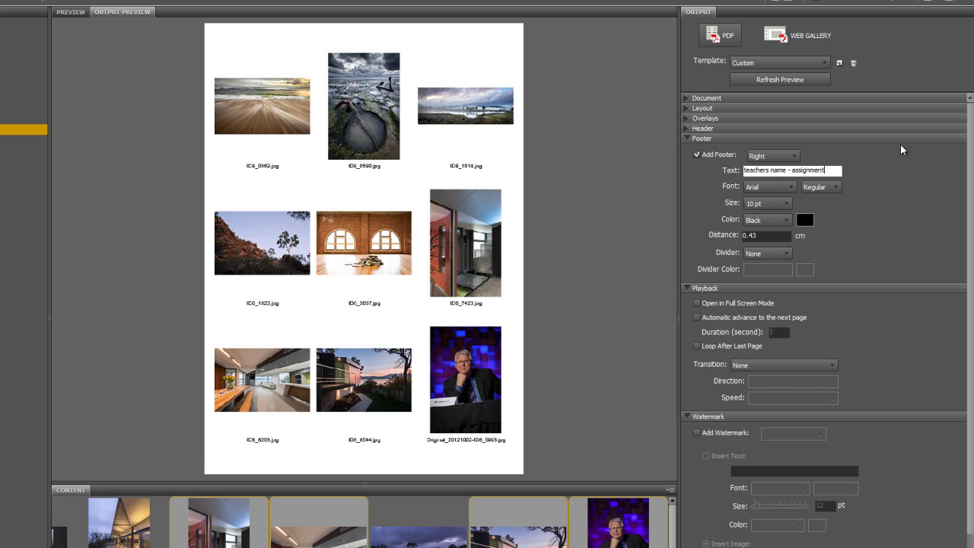
click(812, 80)
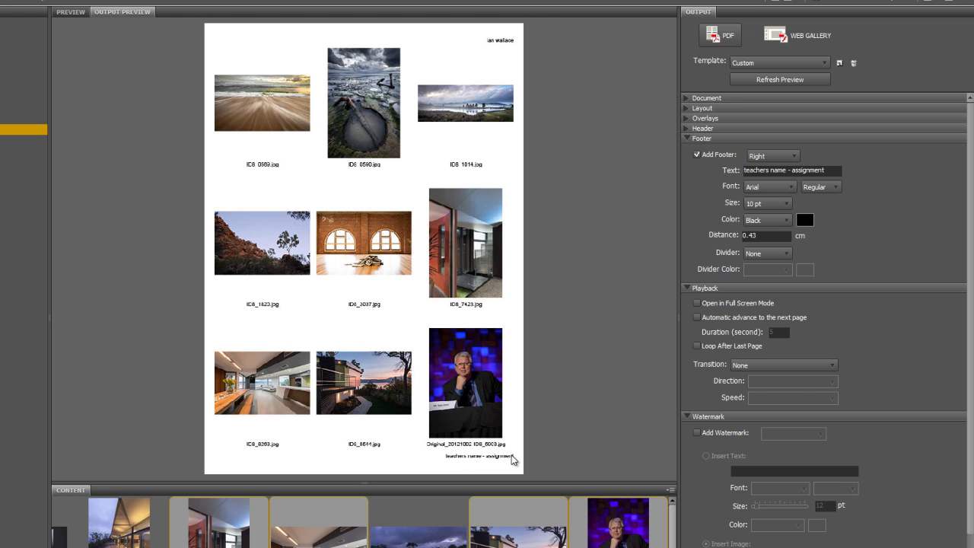
click(688, 139)
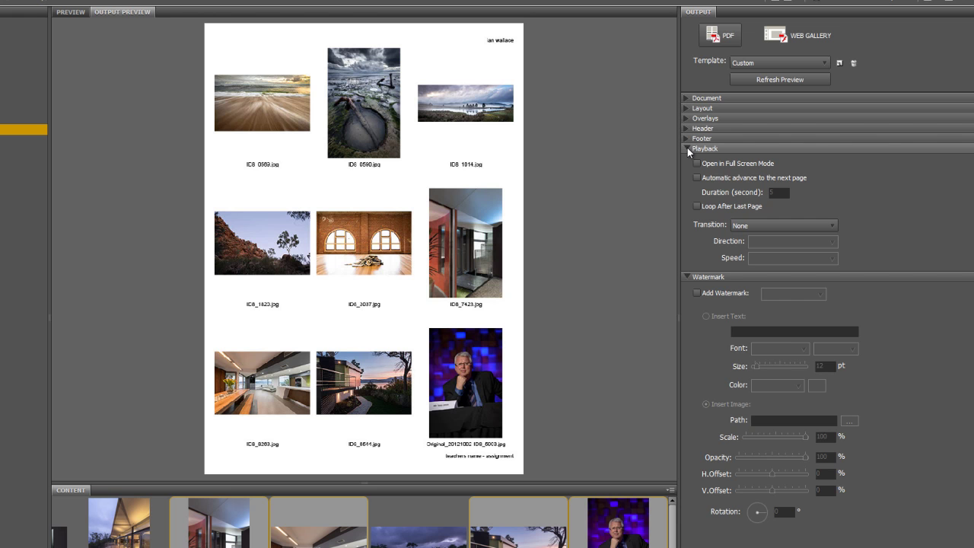
- Add a white 'TasTAFE' text watermark at 50% opacity and refresh the preview
click(687, 148)
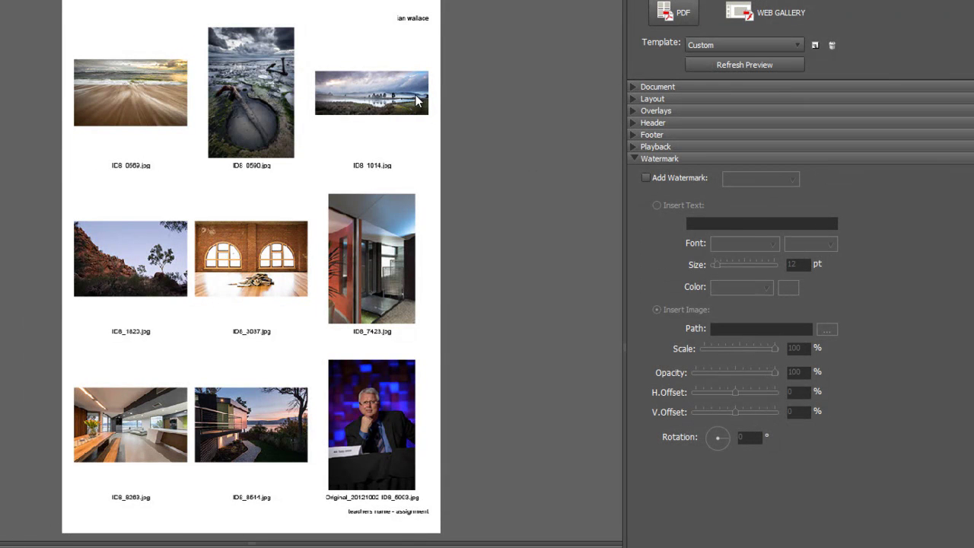
click(645, 177)
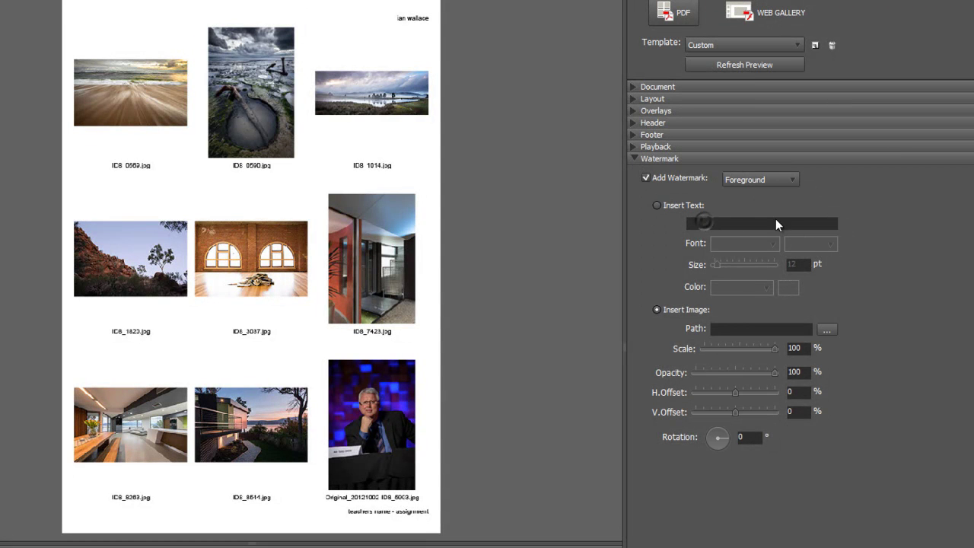
click(667, 206)
click(721, 223)
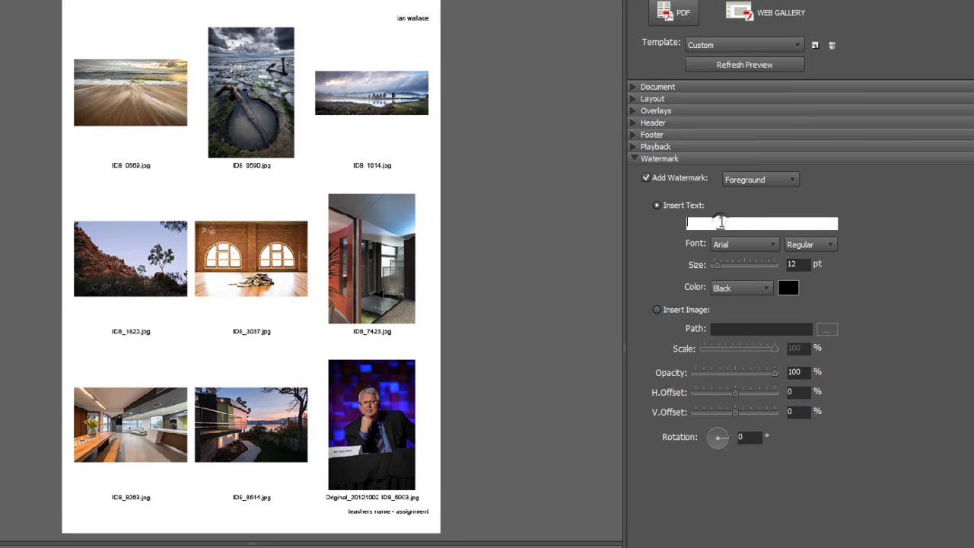
text(TasTAFE)
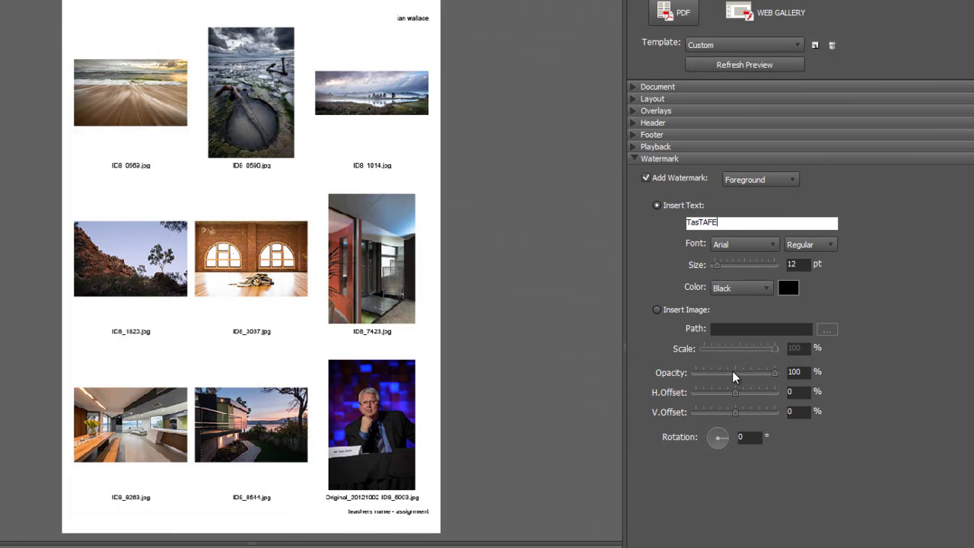
drag(776, 373, 735, 375)
key(Return)
click(757, 64)
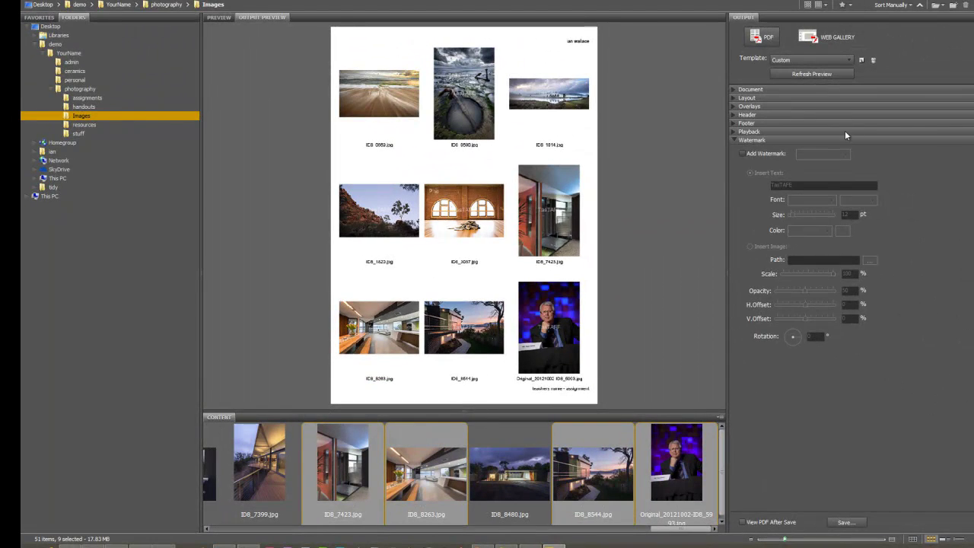
- Enable View PDF After Save and save into demo > YourName > photography > assignments
click(829, 74)
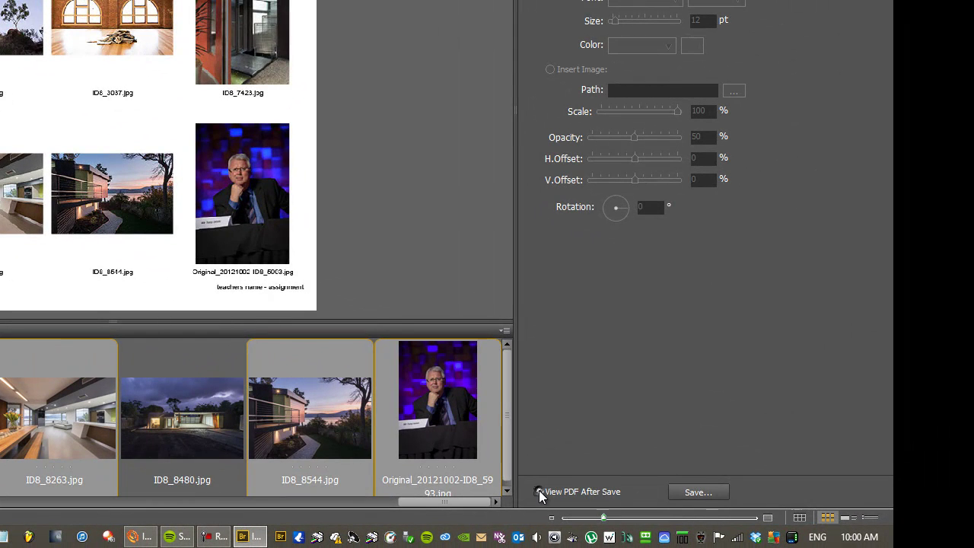
click(539, 491)
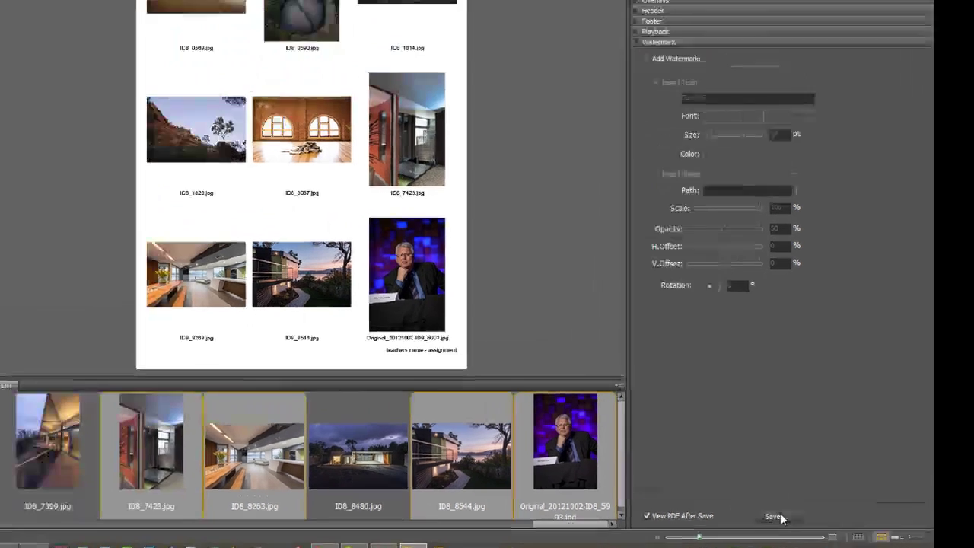
click(704, 492)
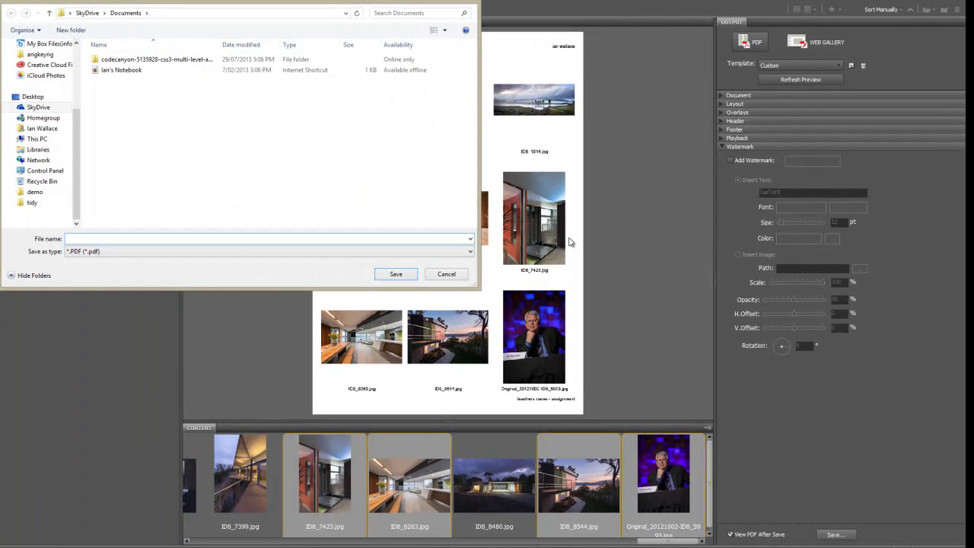
drag(260, 2, 425, 26)
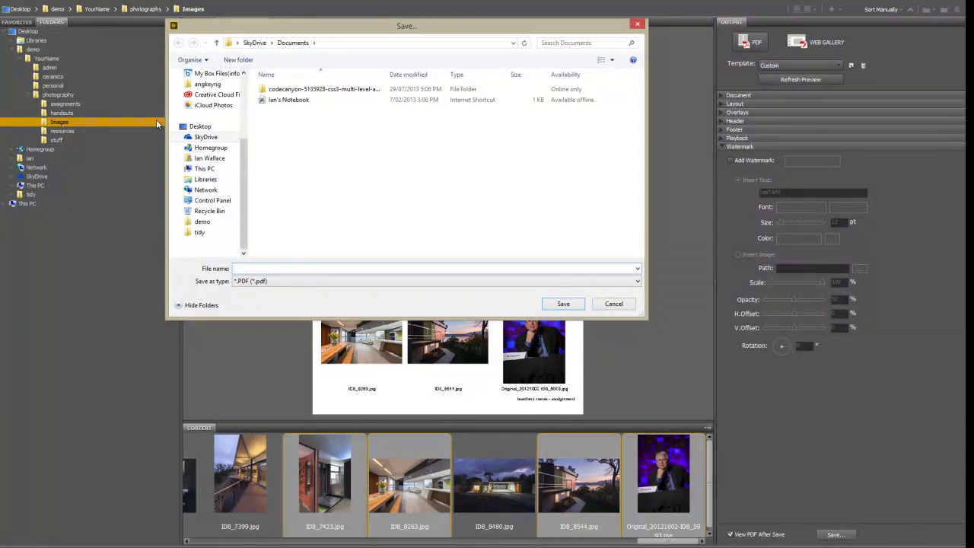
click(202, 222)
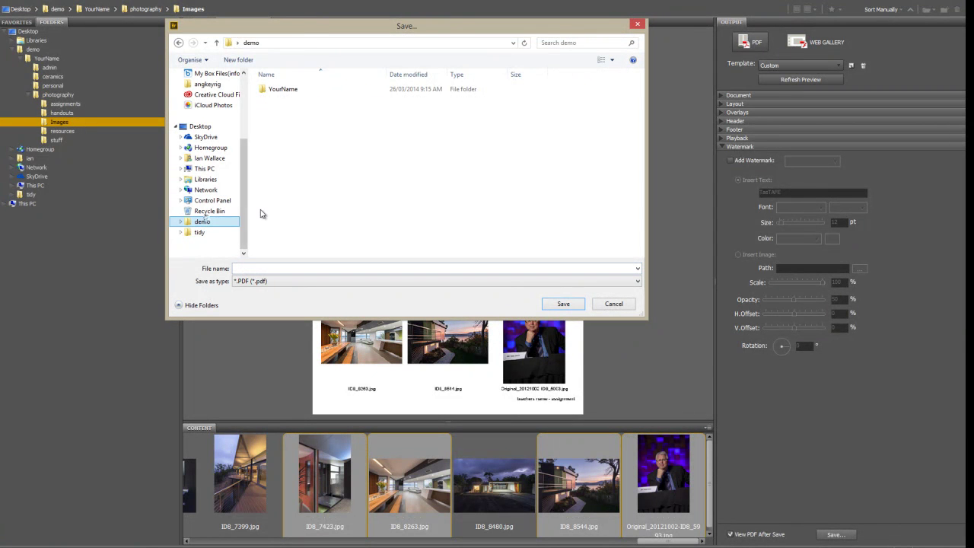
double_click(280, 90)
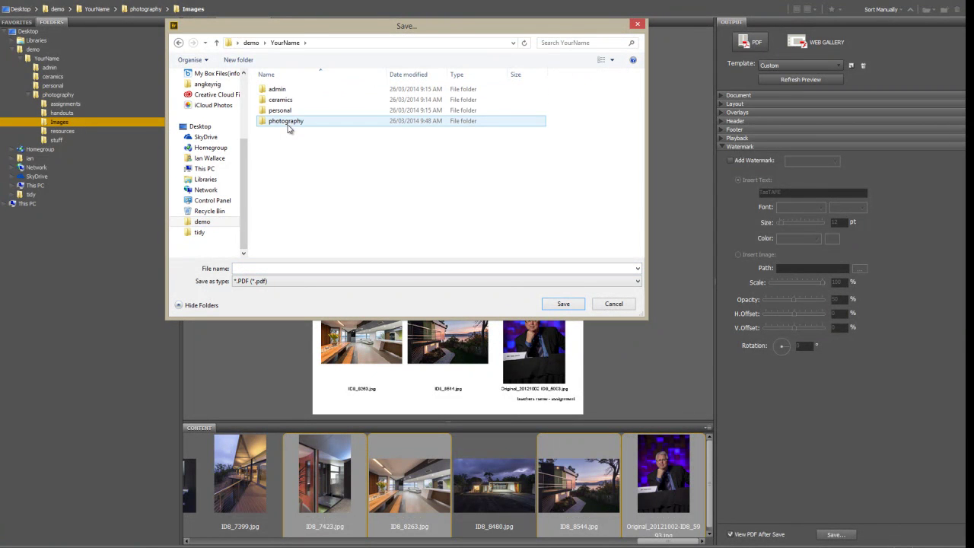
double_click(286, 121)
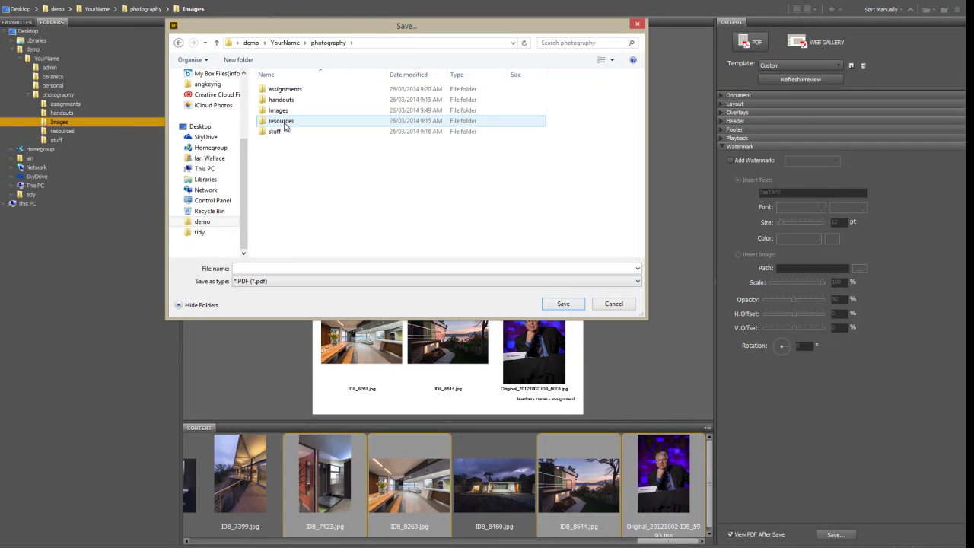
double_click(288, 91)
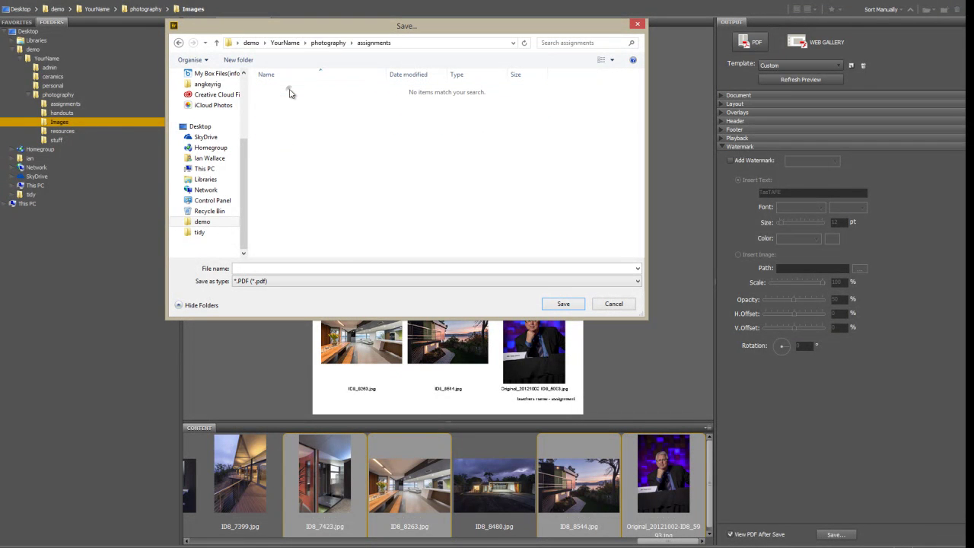
- Name the PDF 'Assignment2' plus the student's name, separated by underscores
click(266, 269)
text(Assign)
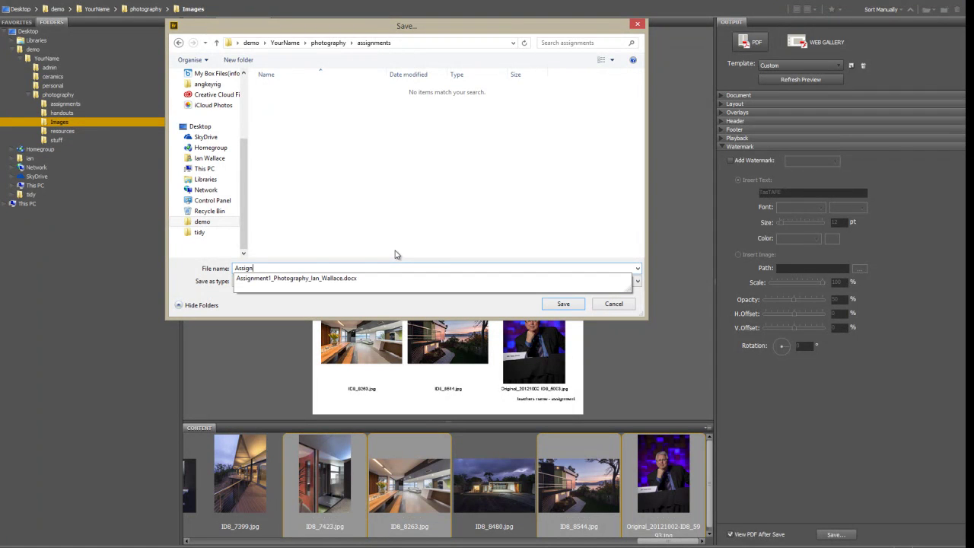
text(ment2)
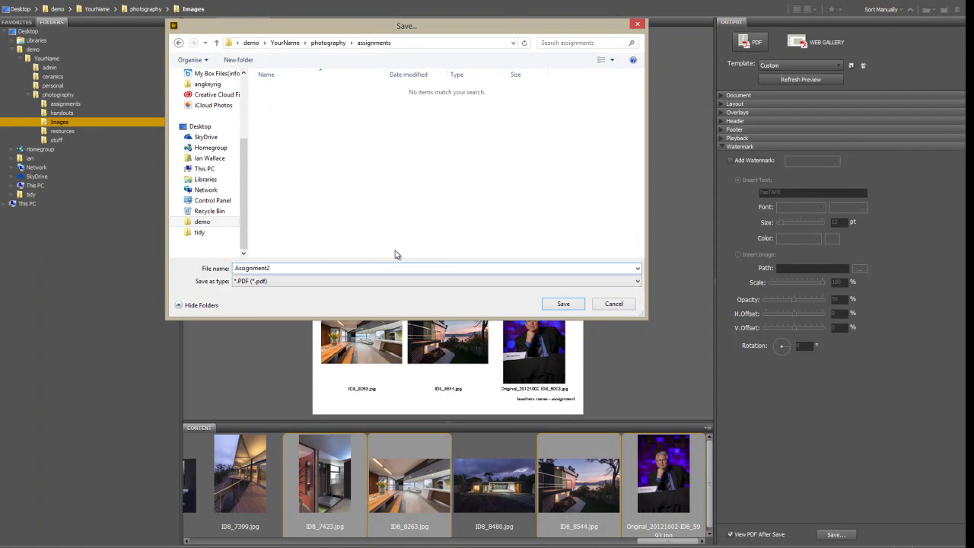
key(Left)
key(Left)
key(Left)
key(Left)
key(Left)
key(Left)
key(Left)
key(Left)
key(Left)
key(Left)
text(_)
key(Right)
key(Right)
key(Right)
text(_)
key(Right)
key(Right)
key(Right)
- Save the PDF and view the whole page in a maximized Acrobat Pro window
click(563, 304)
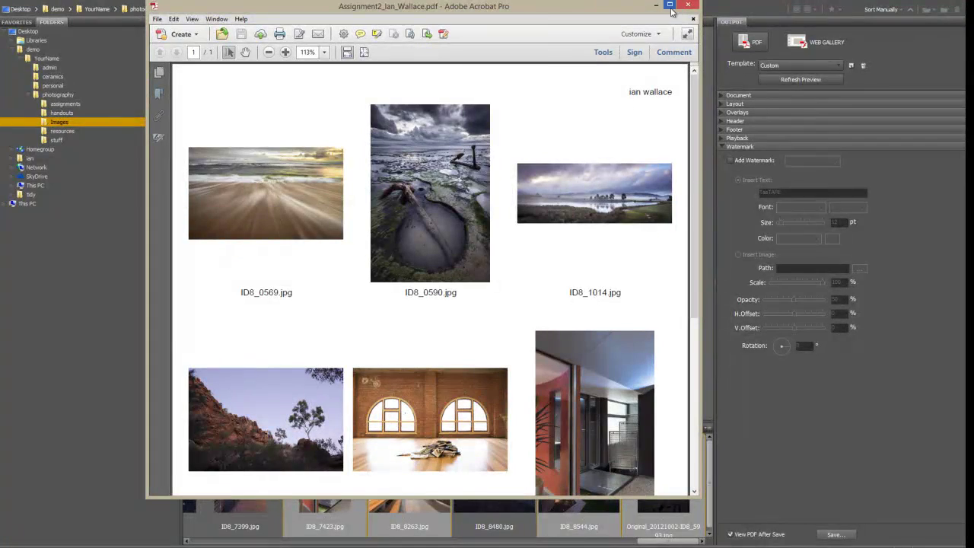
double_click(653, 8)
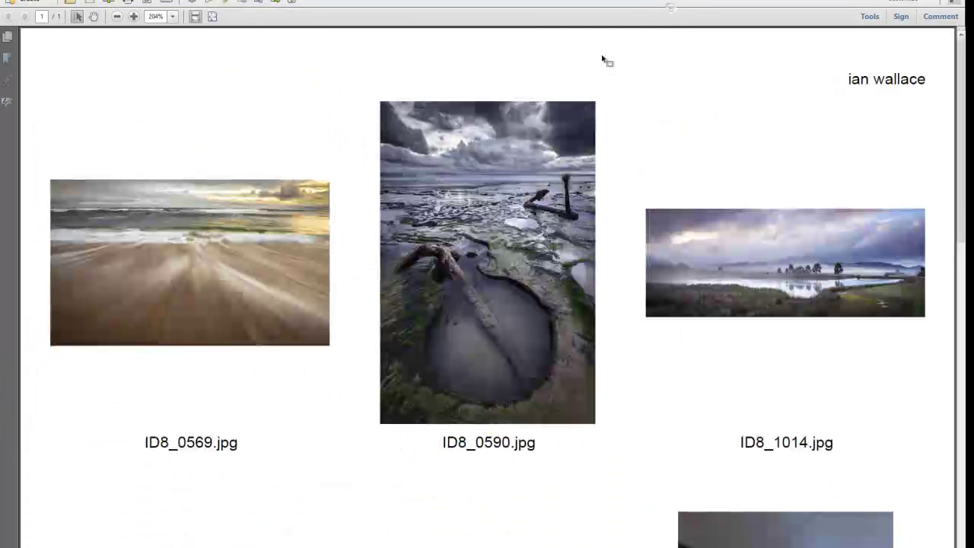
click(117, 18)
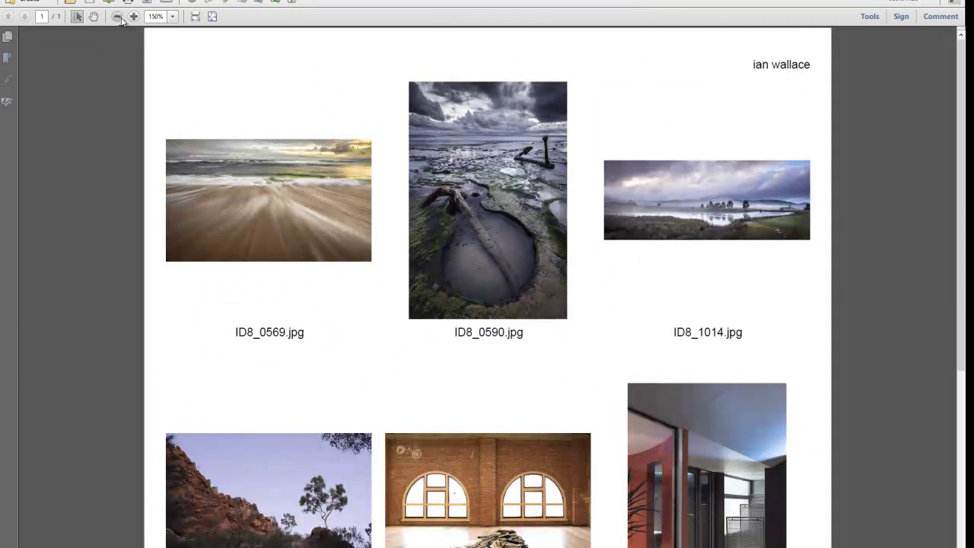
click(120, 19)
click(120, 19)
click(119, 19)
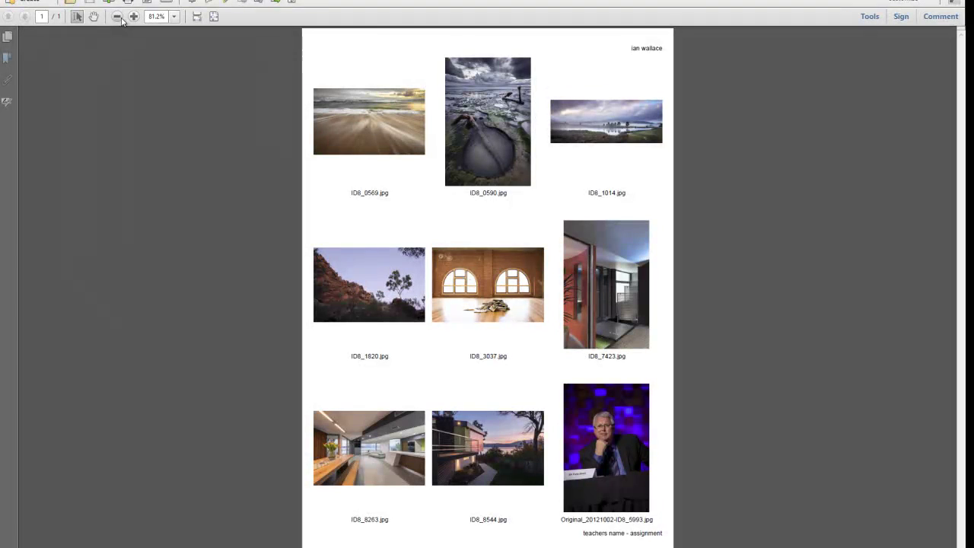